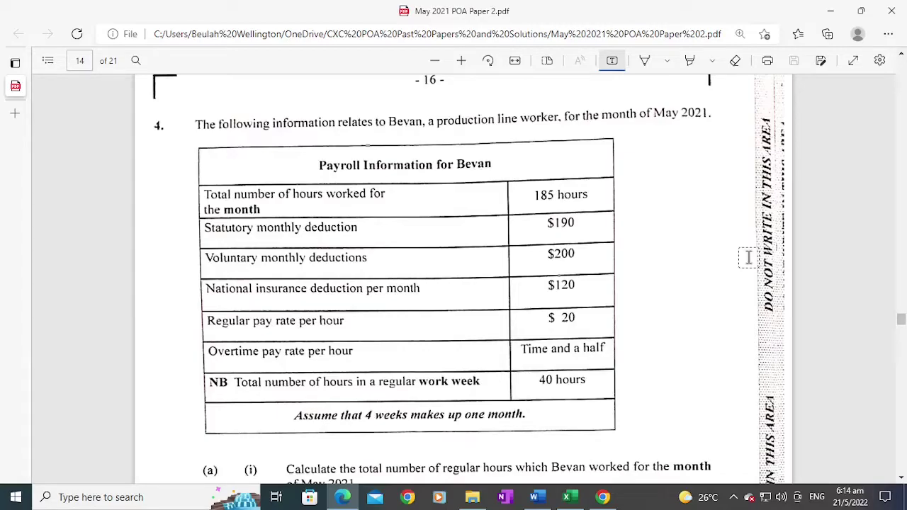
Step: Examine the worker's payroll table alongside parts (a)(i) and (a)(ii) on regular and overtime hours for May 2021
{"action": "scroll", "coordinate": [521, 228], "scroll_direction": "down", "scroll_amount": 3}
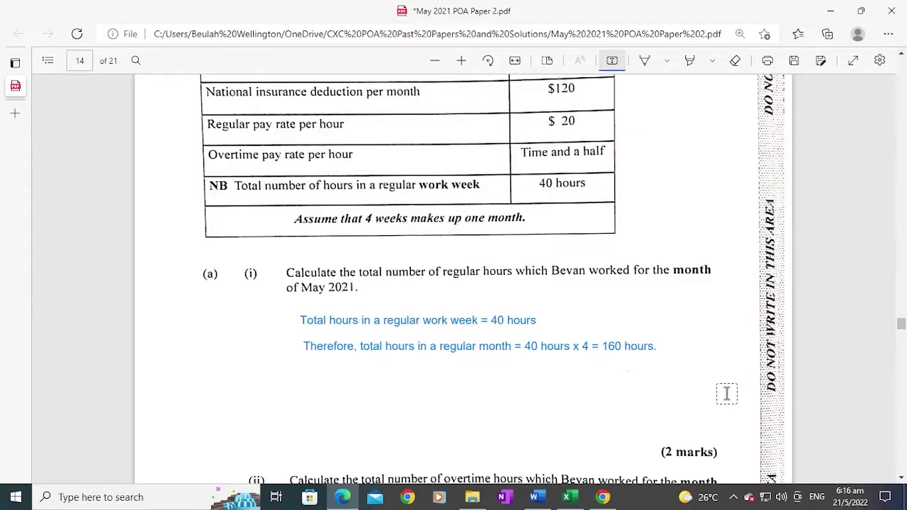
{"action": "scroll", "coordinate": [726, 391], "scroll_direction": "down", "scroll_amount": 1}
{"action": "scroll", "coordinate": [730, 375], "scroll_direction": "down", "scroll_amount": 1}
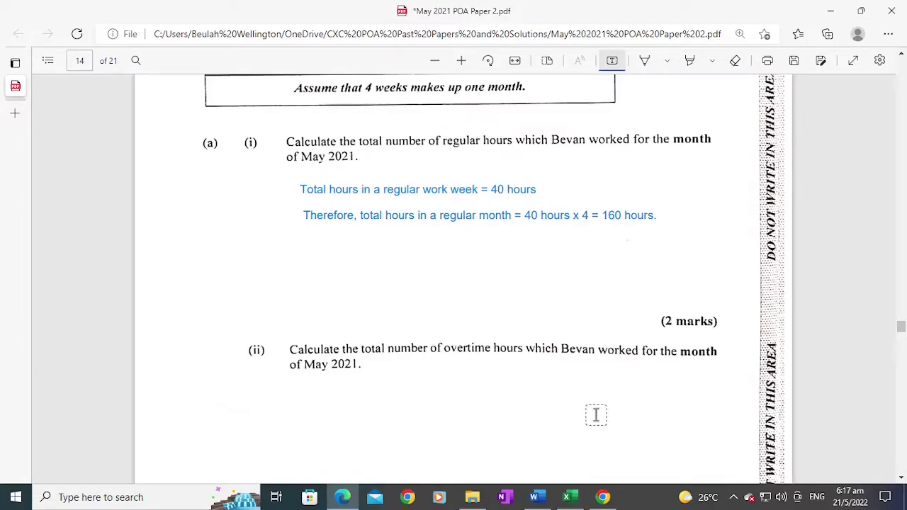
{"action": "scroll", "coordinate": [593, 398], "scroll_direction": "down", "scroll_amount": 1}
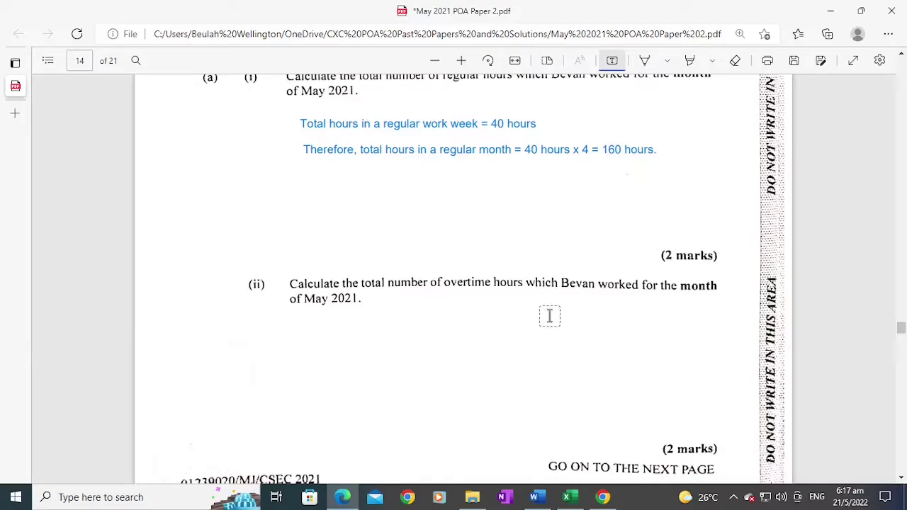
{"action": "scroll", "coordinate": [549, 315], "scroll_direction": "up", "scroll_amount": 5}
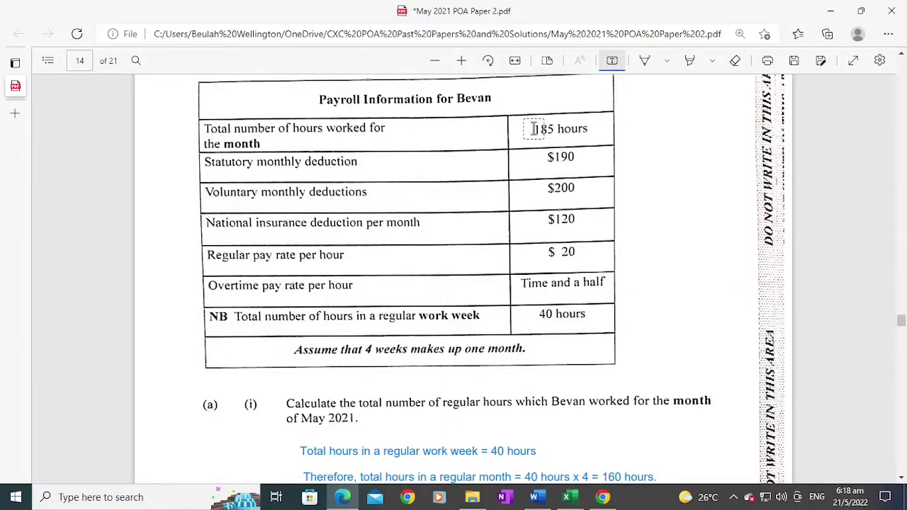
{"action": "scroll", "coordinate": [535, 129], "scroll_direction": "down", "scroll_amount": 1}
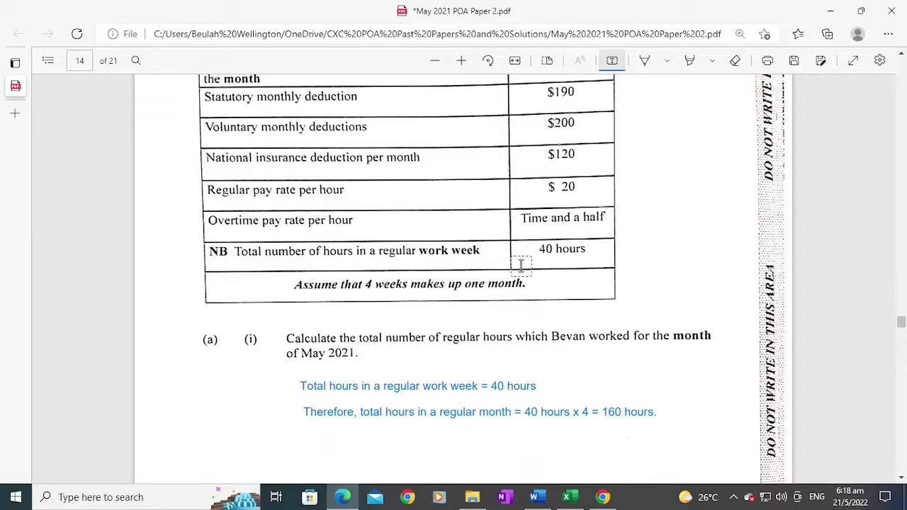
{"action": "scroll", "coordinate": [524, 248], "scroll_direction": "down", "scroll_amount": 1}
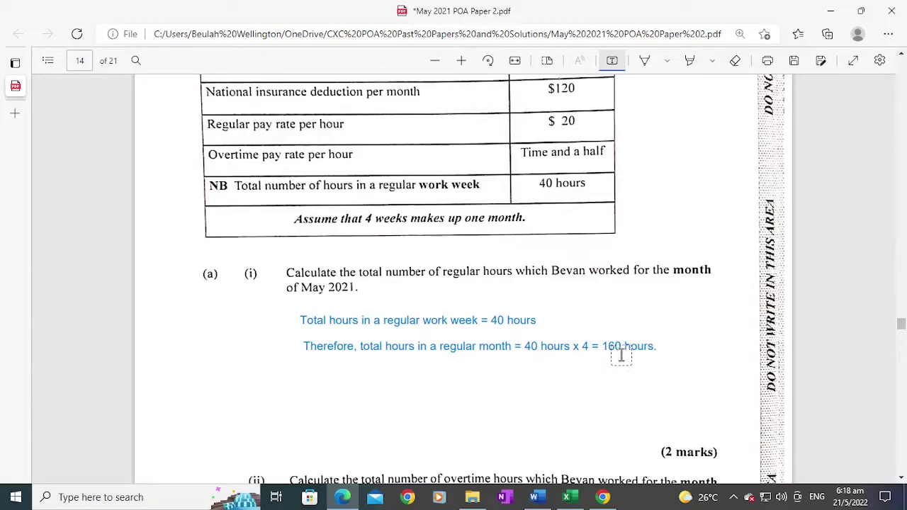
{"action": "scroll", "coordinate": [616, 137], "scroll_direction": "up", "scroll_amount": 2}
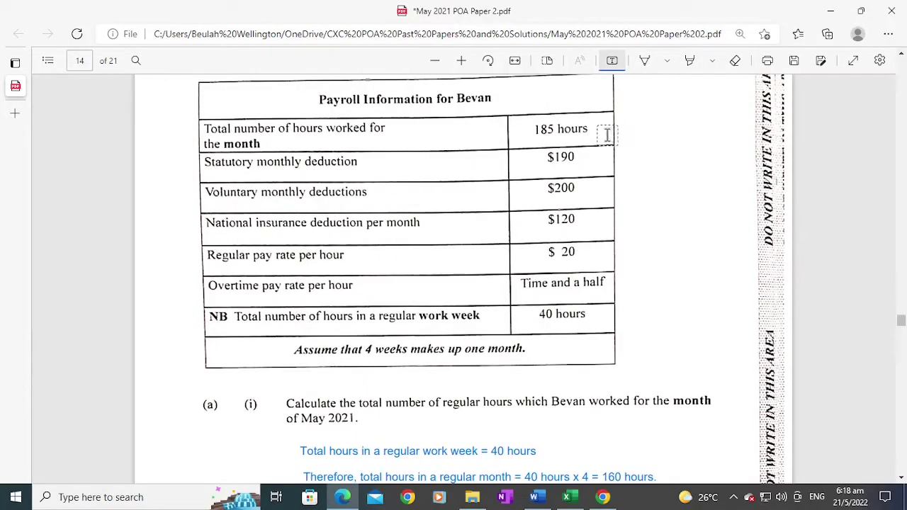
{"action": "scroll", "coordinate": [607, 135], "scroll_direction": "down", "scroll_amount": 2}
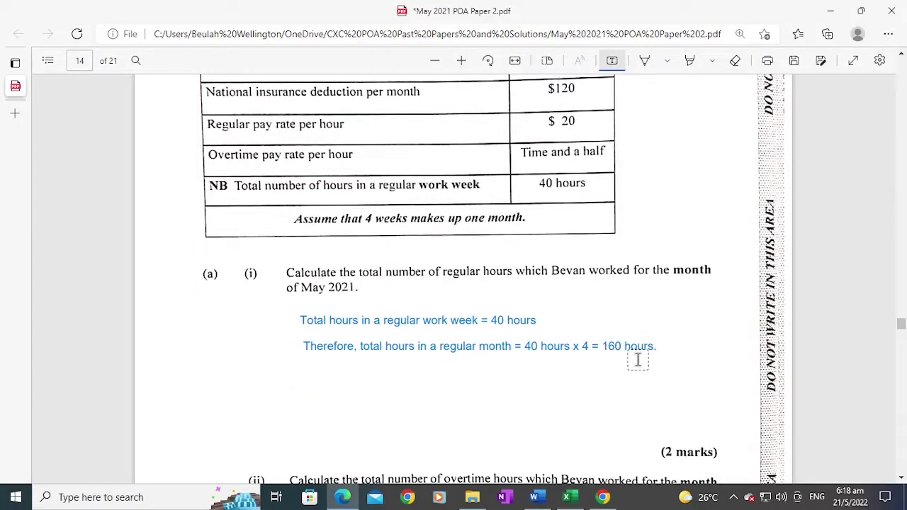
{"action": "scroll", "coordinate": [557, 290], "scroll_direction": "down", "scroll_amount": 6}
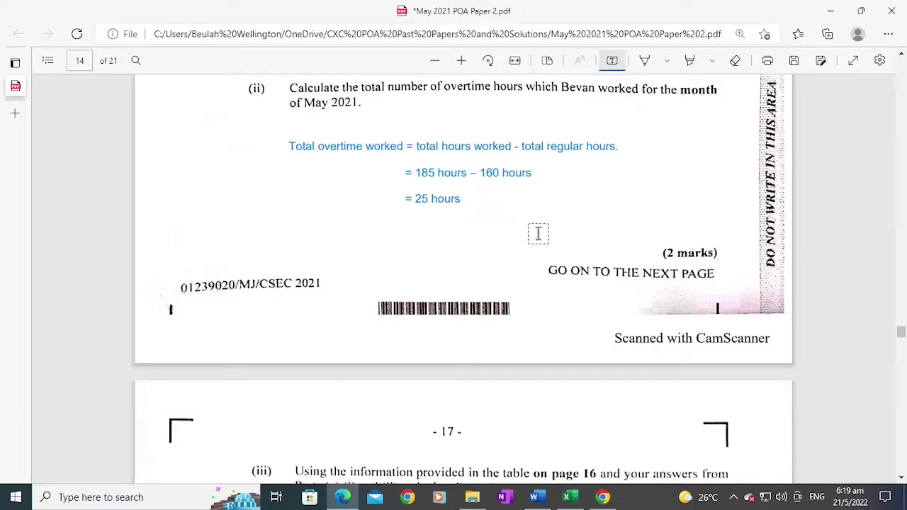
Step: Review the net pay working in part (a)(iii), checking its total deductions against the payroll table on page 16
{"action": "scroll", "coordinate": [555, 302], "scroll_direction": "down", "scroll_amount": 3}
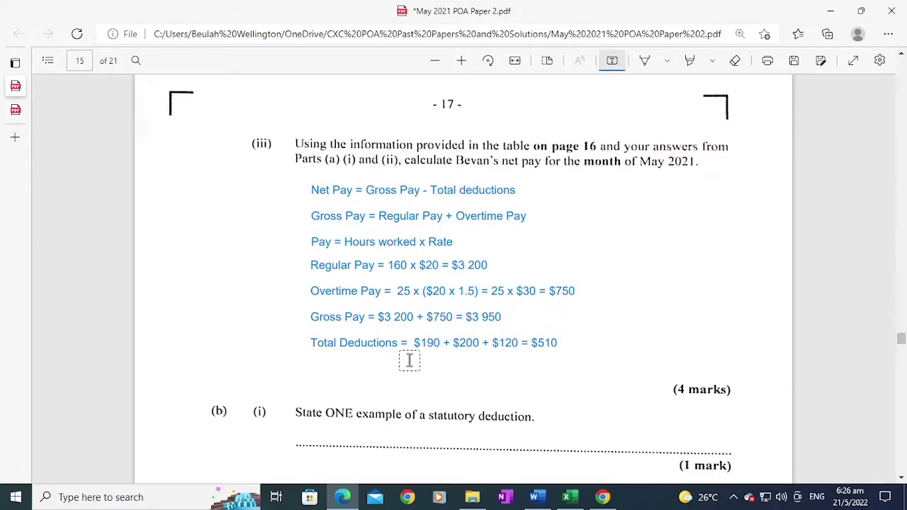
{"action": "scroll", "coordinate": [413, 341], "scroll_direction": "up", "scroll_amount": 12}
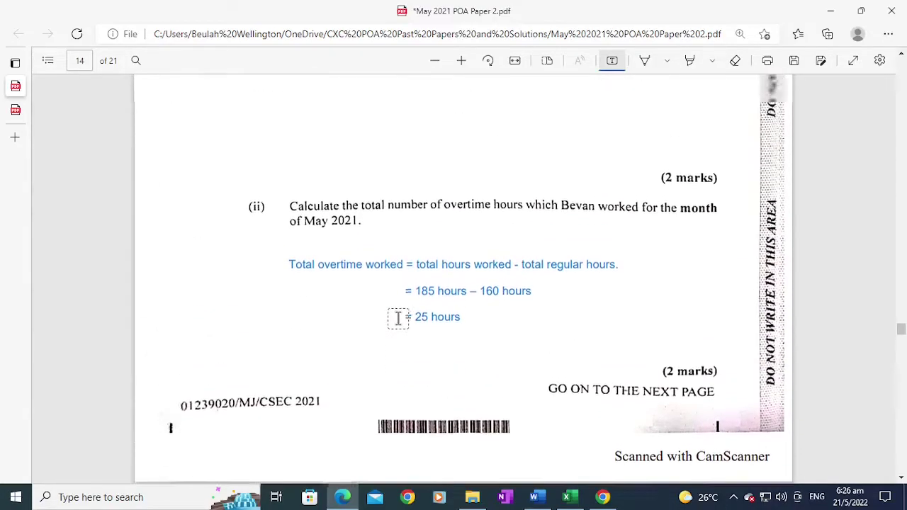
{"action": "scroll", "coordinate": [397, 315], "scroll_direction": "up", "scroll_amount": 2}
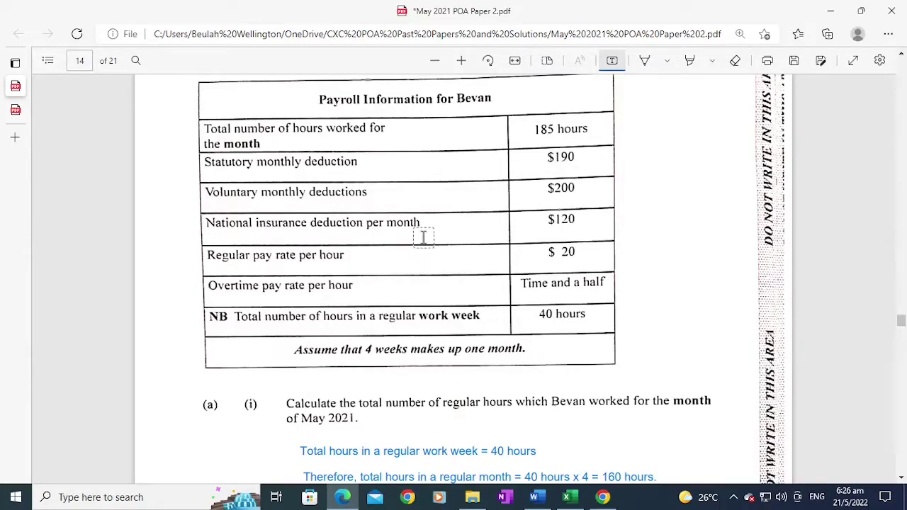
{"action": "scroll", "coordinate": [560, 231], "scroll_direction": "down", "scroll_amount": 3}
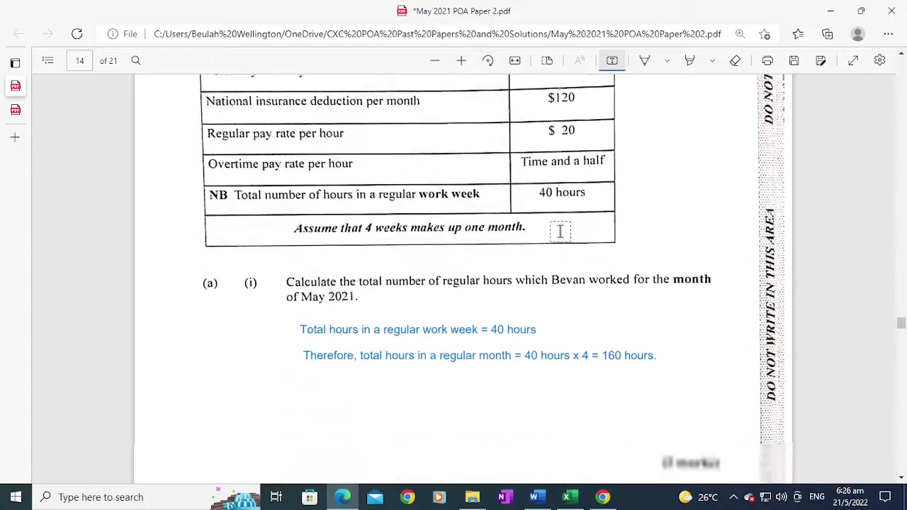
{"action": "scroll", "coordinate": [560, 231], "scroll_direction": "down", "scroll_amount": 15}
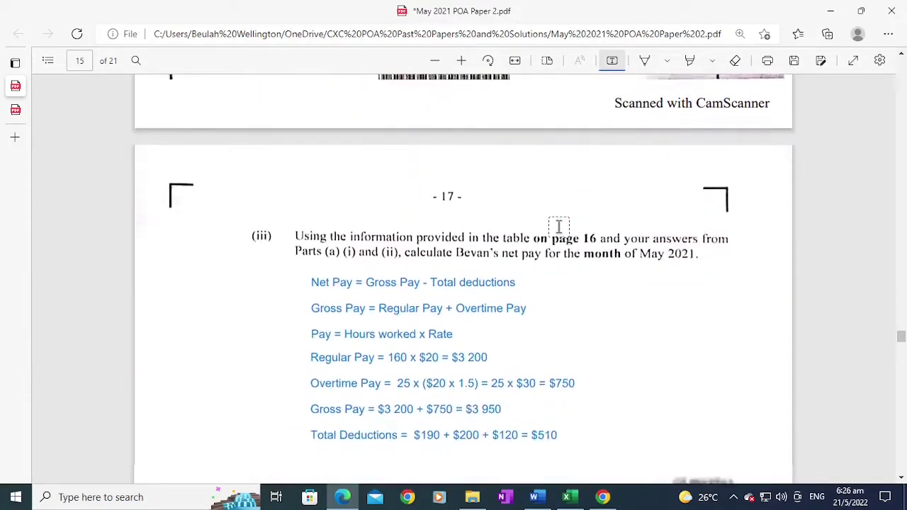
{"action": "scroll", "coordinate": [558, 226], "scroll_direction": "down", "scroll_amount": 2}
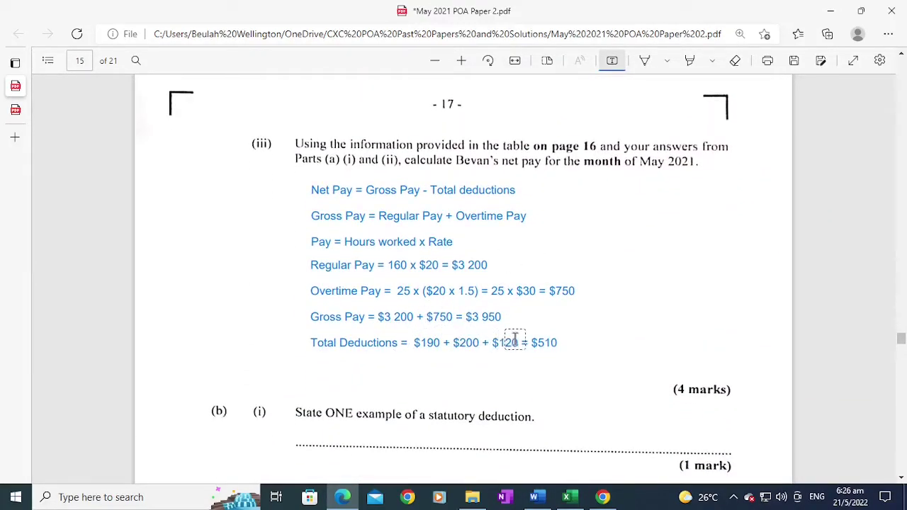
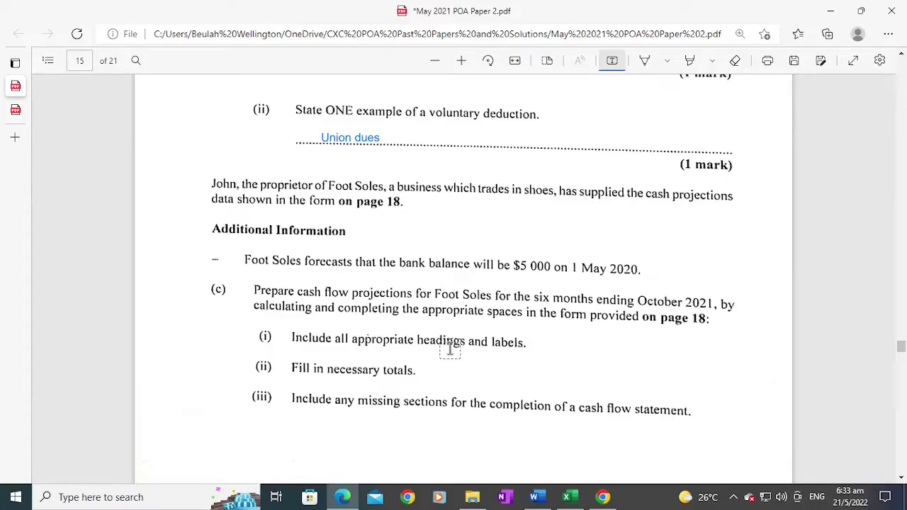
Step: Read the Foot Soles cash flow instructions in part (c) and examine the projection form on page 18
{"action": "scroll", "coordinate": [447, 340], "scroll_direction": "down", "scroll_amount": 10}
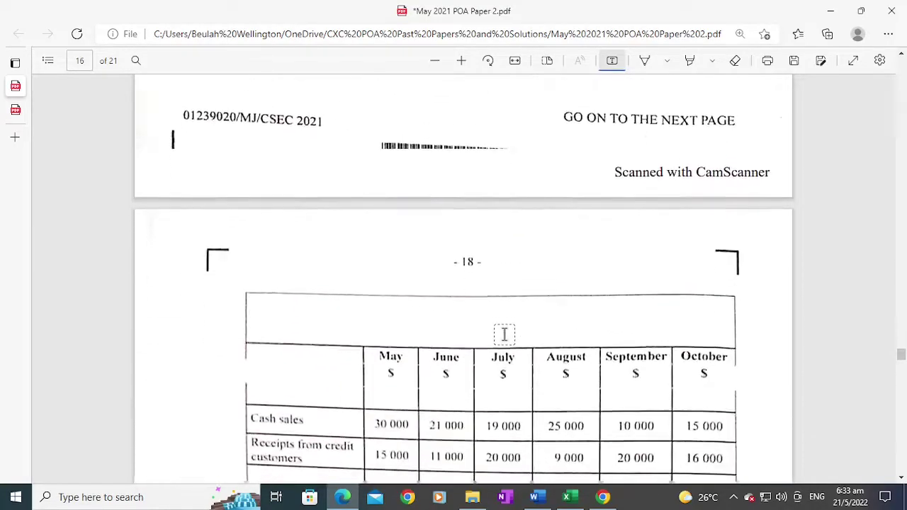
{"action": "scroll", "coordinate": [500, 322], "scroll_direction": "up", "scroll_amount": 5}
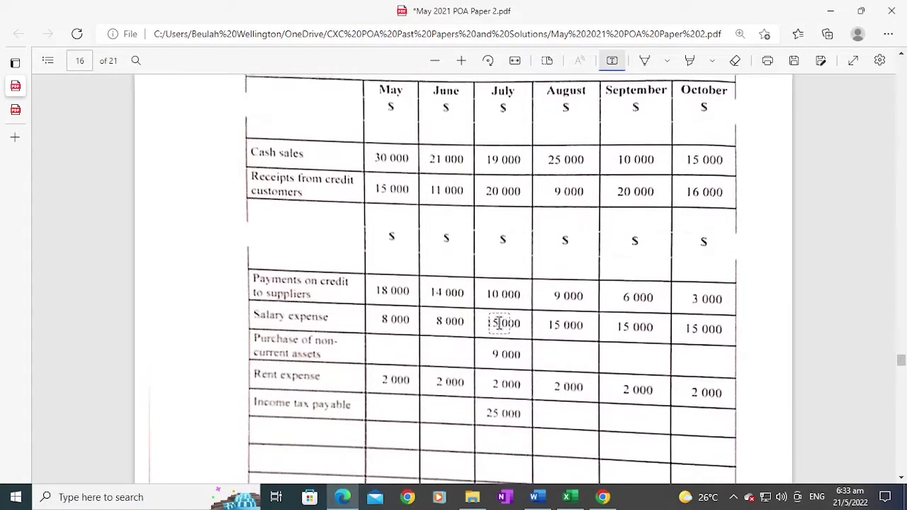
{"action": "scroll", "coordinate": [500, 322], "scroll_direction": "up", "scroll_amount": 5}
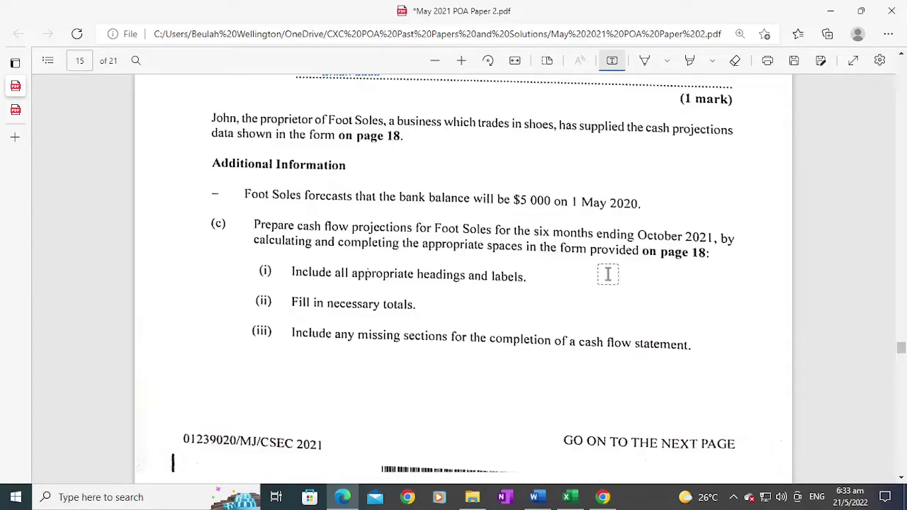
{"action": "scroll", "coordinate": [671, 256], "scroll_direction": "down", "scroll_amount": 1}
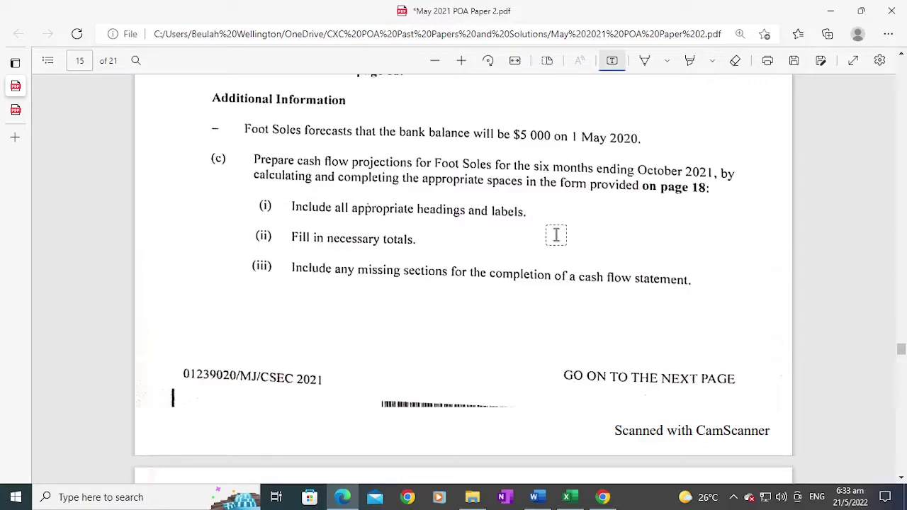
{"action": "scroll", "coordinate": [551, 225], "scroll_direction": "down", "scroll_amount": 1}
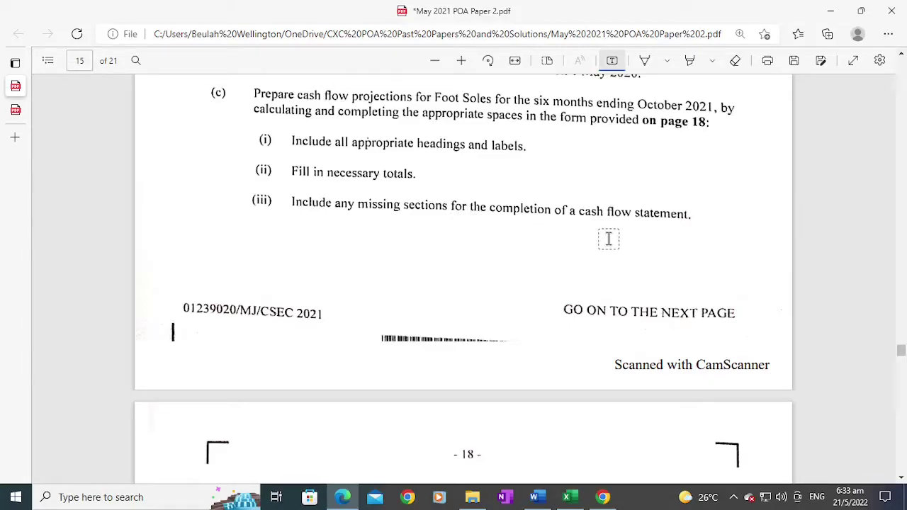
{"action": "scroll", "coordinate": [674, 223], "scroll_direction": "down", "scroll_amount": 1}
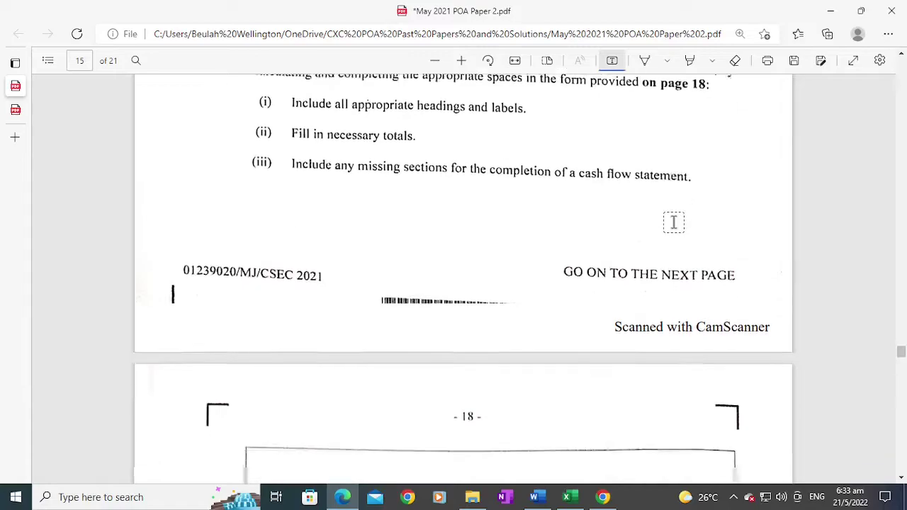
{"action": "scroll", "coordinate": [672, 222], "scroll_direction": "down", "scroll_amount": 2}
{"action": "scroll", "coordinate": [523, 284], "scroll_direction": "down", "scroll_amount": 1}
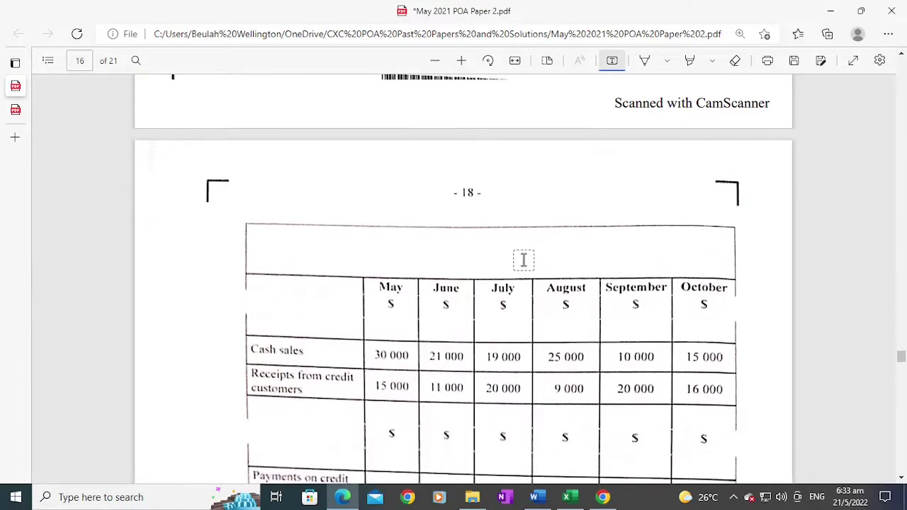
{"action": "scroll", "coordinate": [521, 260], "scroll_direction": "down", "scroll_amount": 3}
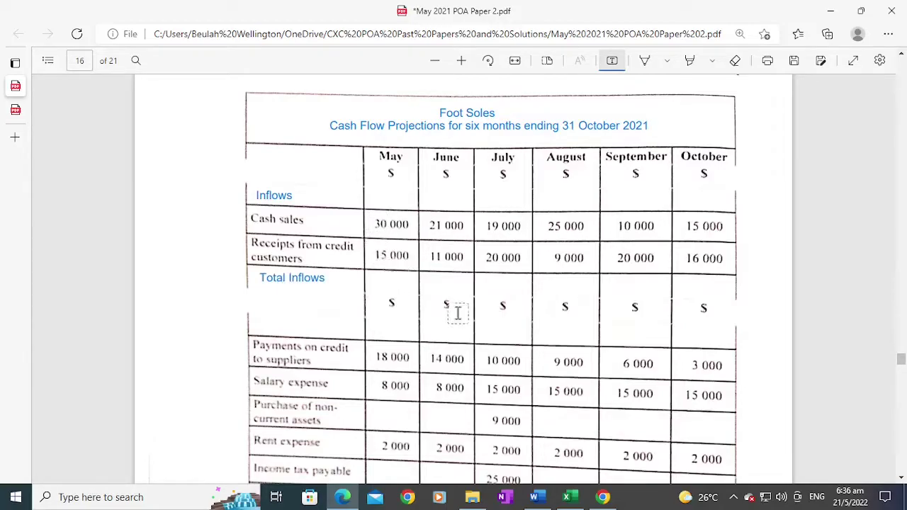
Step: Add the label "Total outflows" in the row below Income tax payable on the Foot Soles form
{"action": "scroll", "coordinate": [499, 365], "scroll_direction": "down", "scroll_amount": 1}
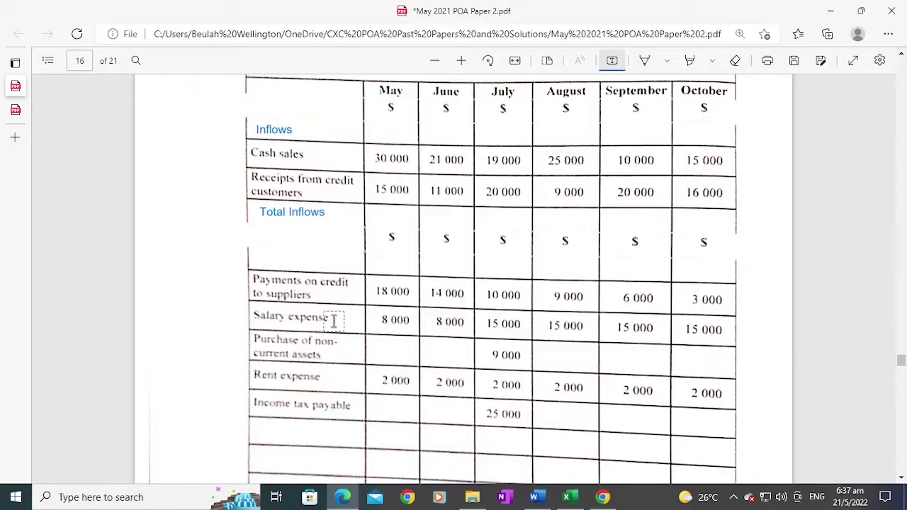
{"action": "scroll", "coordinate": [257, 261], "scroll_direction": "down", "scroll_amount": 3}
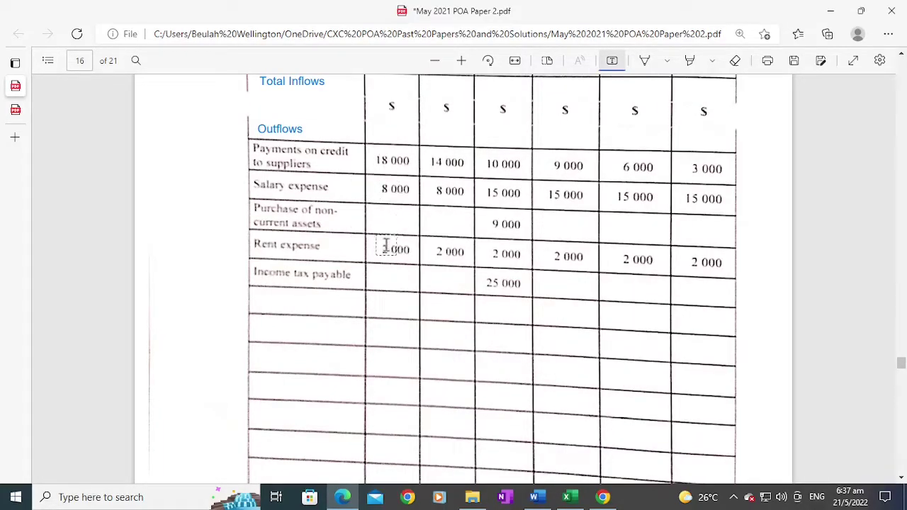
{"action": "left_click", "coordinate": [263, 300]}
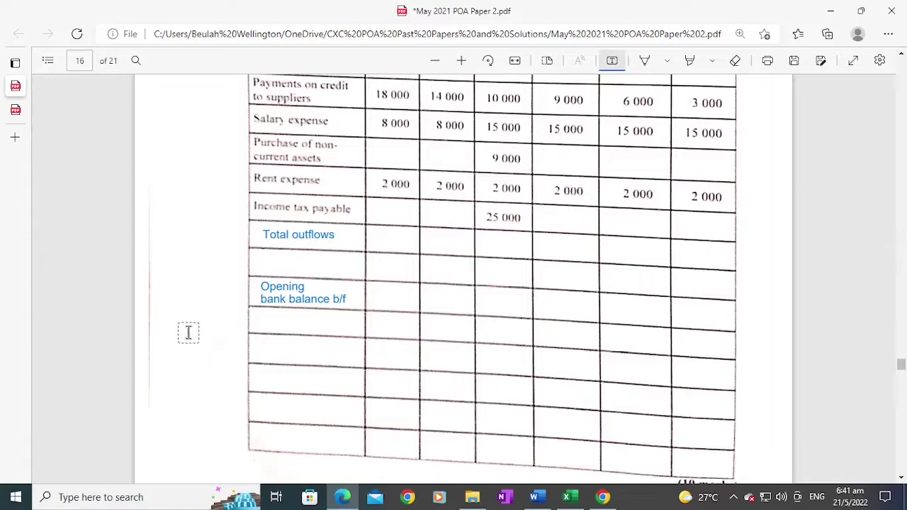
Step: Review the form's inflow, outflow and bank balance row labels from the heading down to the closing balance
{"action": "scroll", "coordinate": [413, 311], "scroll_direction": "up", "scroll_amount": 2}
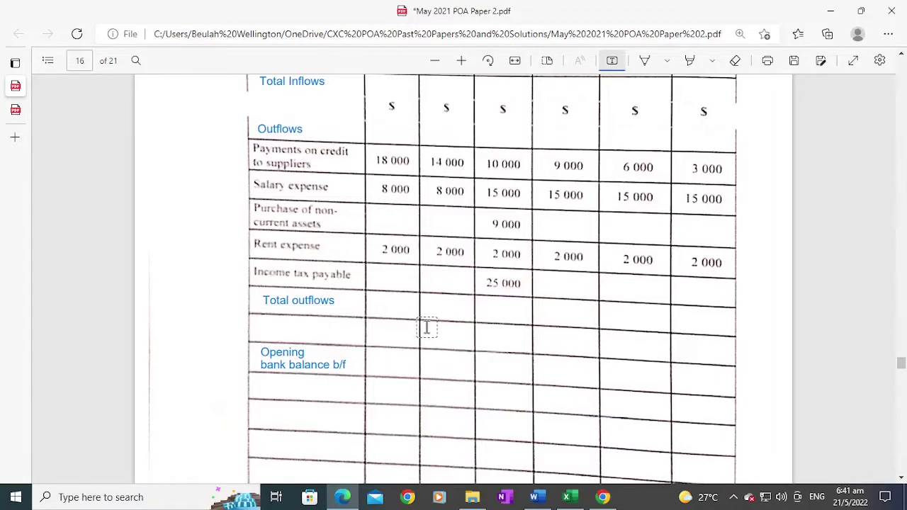
{"action": "scroll", "coordinate": [426, 328], "scroll_direction": "up", "scroll_amount": 2}
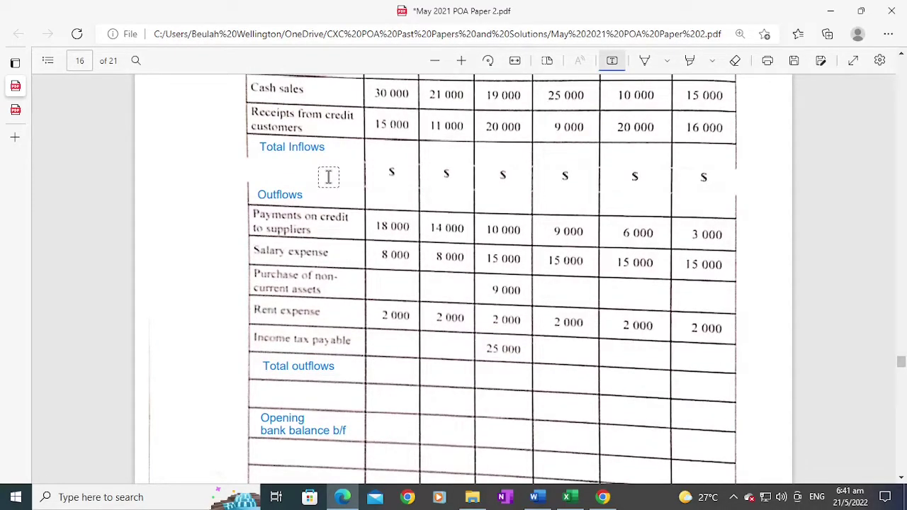
{"action": "scroll", "coordinate": [346, 164], "scroll_direction": "up", "scroll_amount": 2}
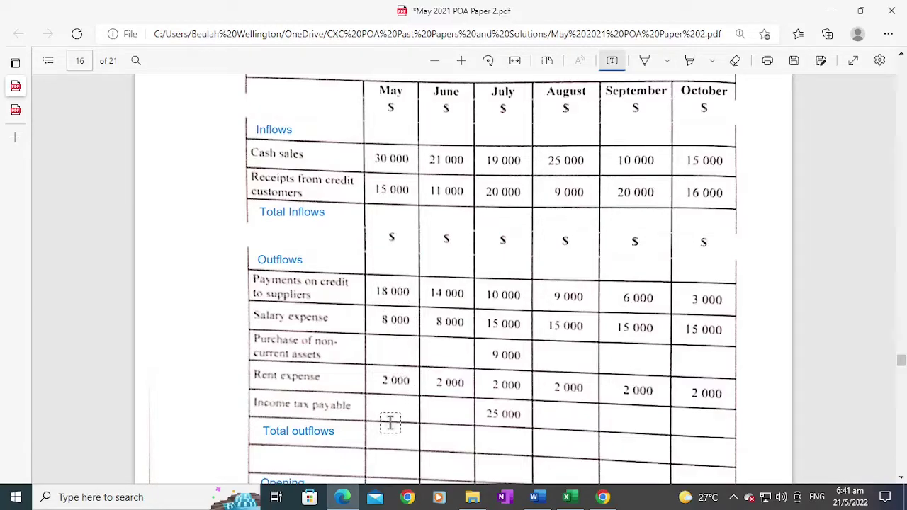
{"action": "scroll", "coordinate": [390, 422], "scroll_direction": "down", "scroll_amount": 5}
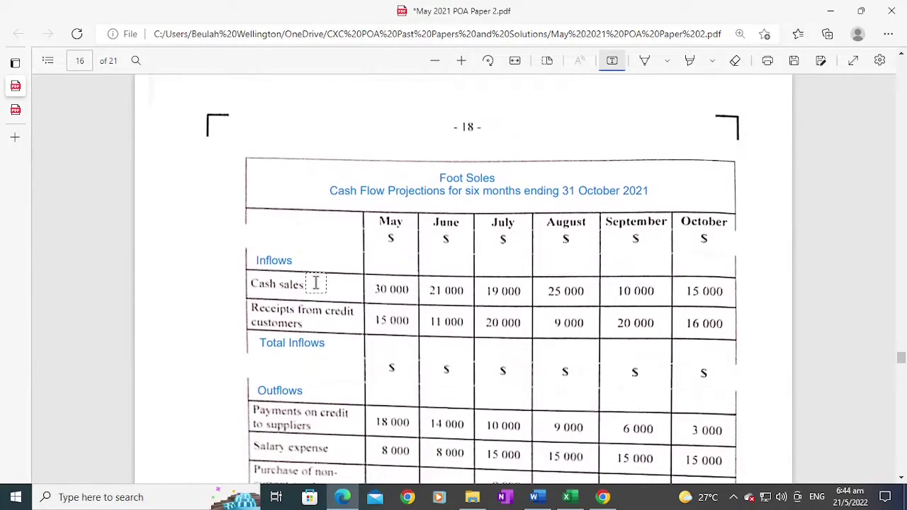
{"action": "scroll", "coordinate": [316, 282], "scroll_direction": "down", "scroll_amount": 1}
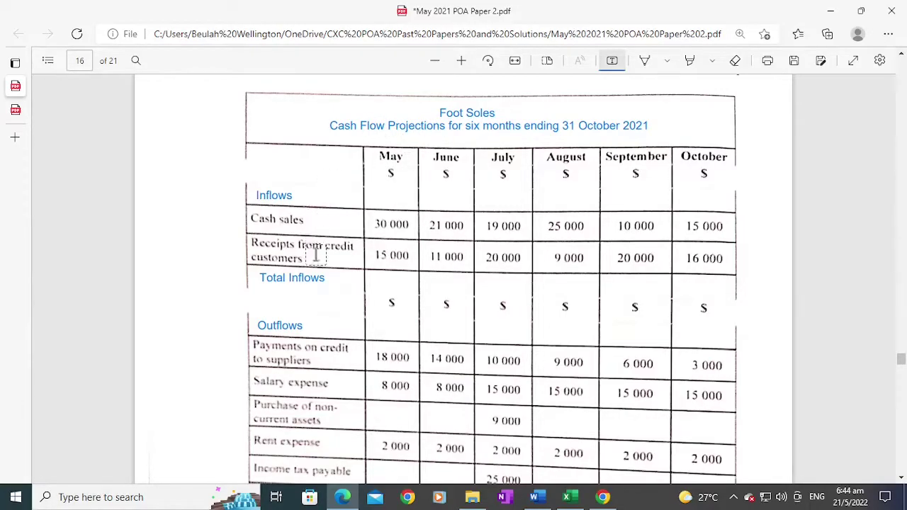
{"action": "scroll", "coordinate": [318, 304], "scroll_direction": "down", "scroll_amount": 4}
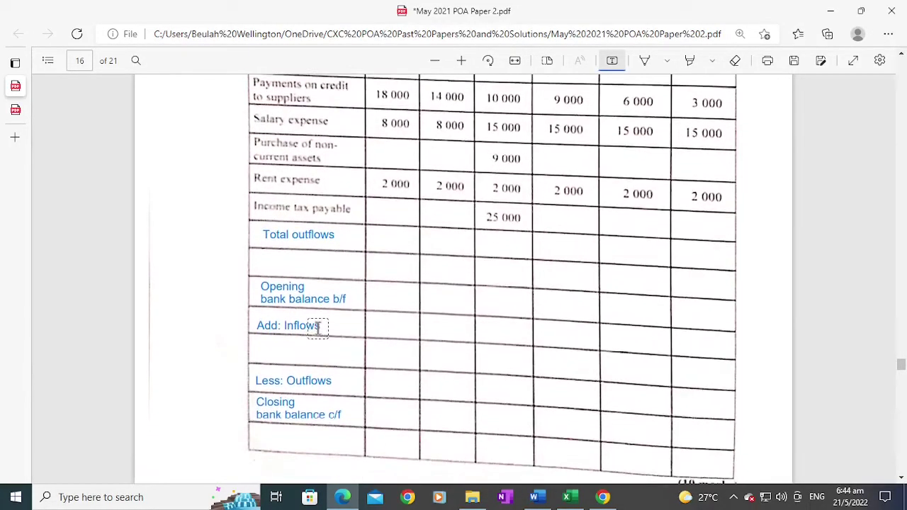
Step: Enter 45 000 as the Total Inflows figure in the May column of the Foot Soles form
{"action": "scroll", "coordinate": [319, 329], "scroll_direction": "up", "scroll_amount": 4}
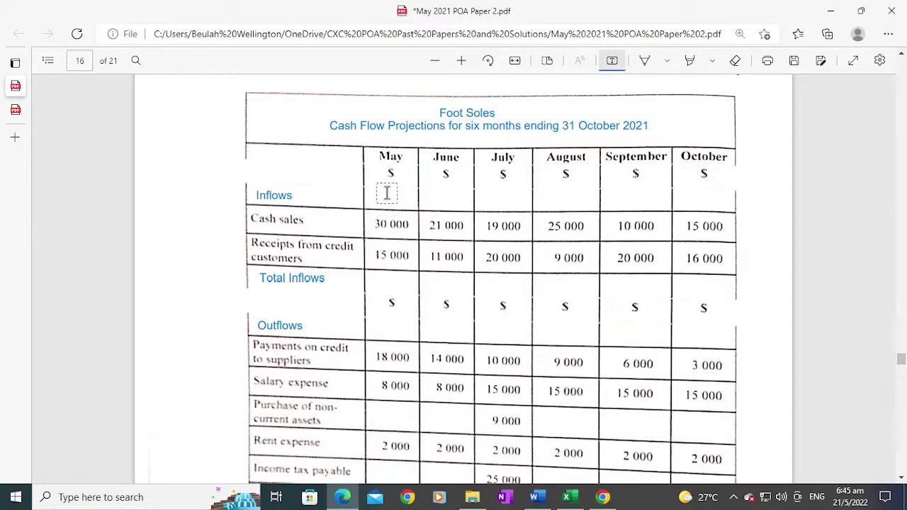
{"action": "left_click", "coordinate": [392, 284]}
{"action": "type", "text": "45"}
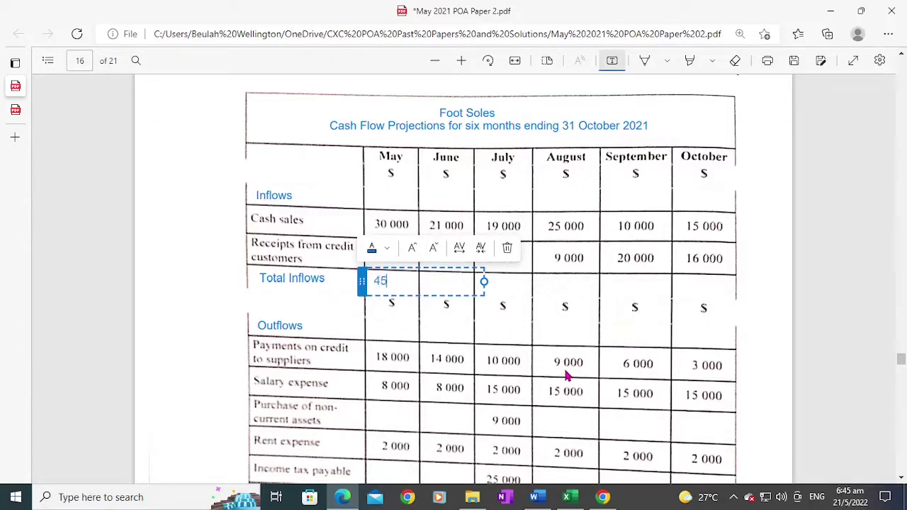
{"action": "type", "text": " 000"}
Step: Enter 28 000 as May's Total outflows, aligned within the May column
{"action": "scroll", "coordinate": [409, 401], "scroll_direction": "down", "scroll_amount": 3}
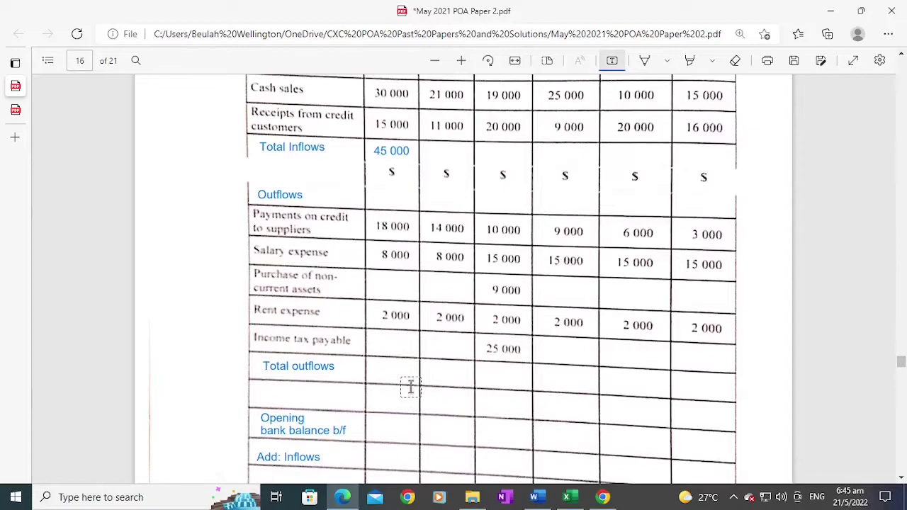
{"action": "left_click", "coordinate": [395, 374]}
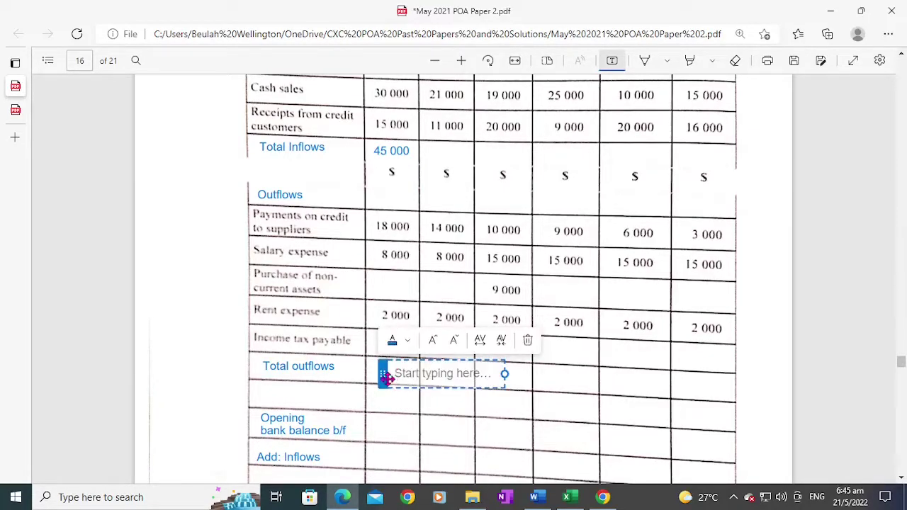
{"action": "left_click_drag", "start_coordinate": [387, 378], "coordinate": [362, 374]}
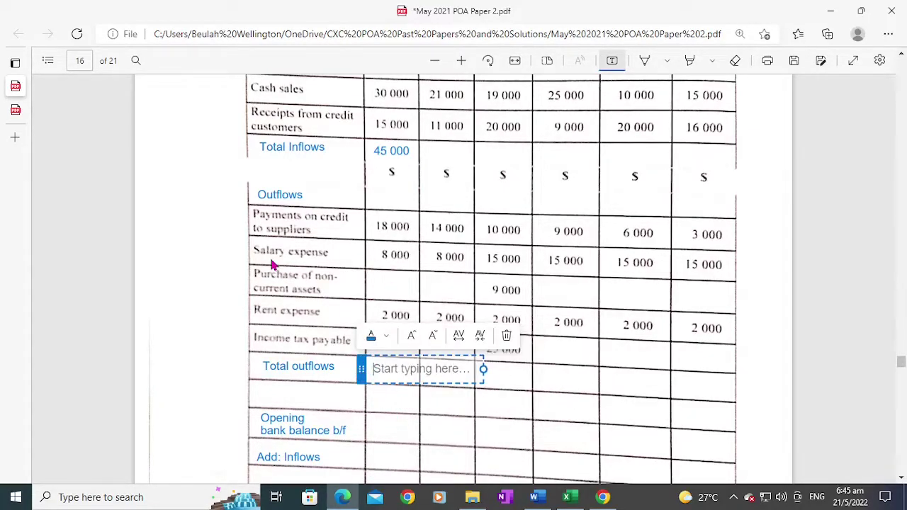
{"action": "type", "text": "2"}
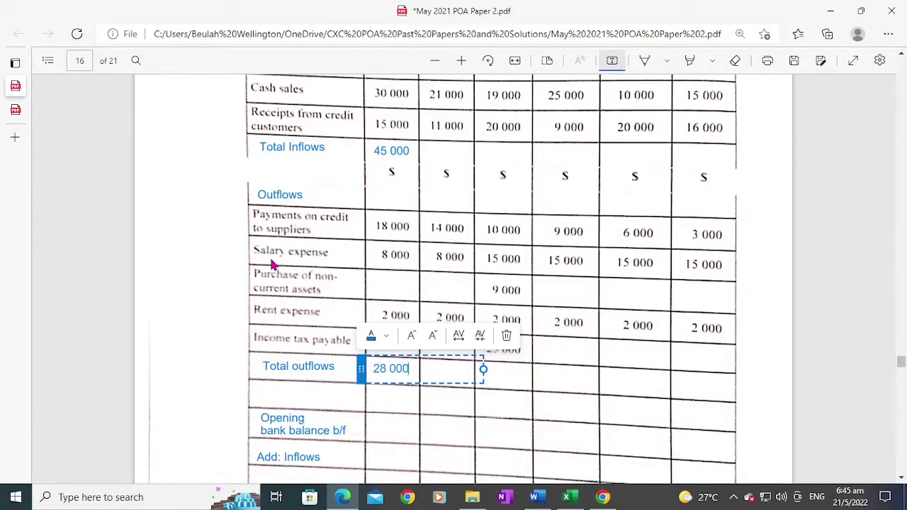
{"action": "type", "text": "8 000"}
Step: Look up the forecast 1 May bank balance in the Additional Information and enter 5 000 as May's opening bank balance b/f
{"action": "scroll", "coordinate": [394, 234], "scroll_direction": "down", "scroll_amount": 3}
{"action": "left_click", "coordinate": [394, 233]}
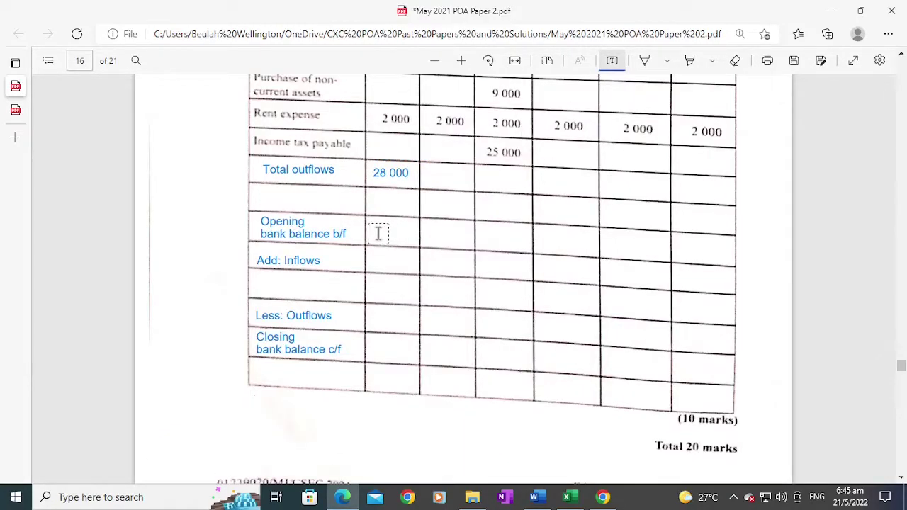
{"action": "left_click", "coordinate": [379, 234]}
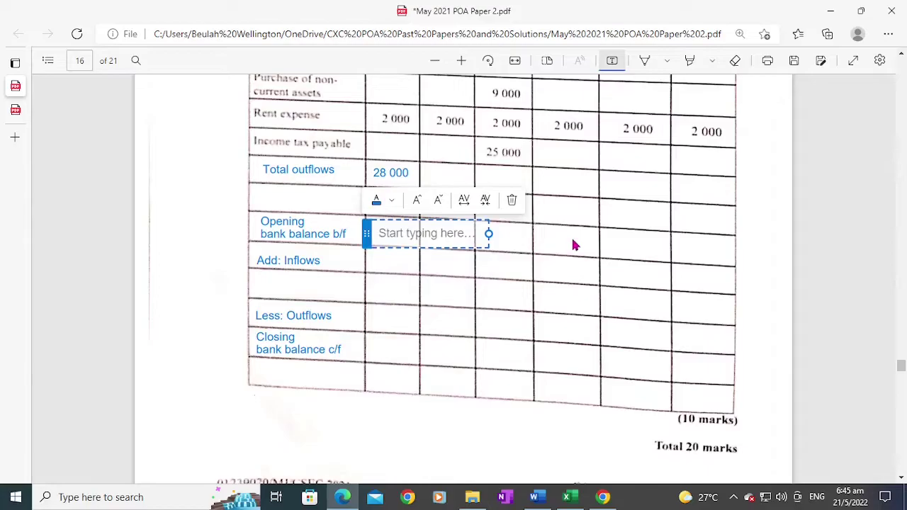
{"action": "scroll", "coordinate": [574, 244], "scroll_direction": "up", "scroll_amount": 1}
{"action": "scroll", "coordinate": [572, 235], "scroll_direction": "up", "scroll_amount": 20}
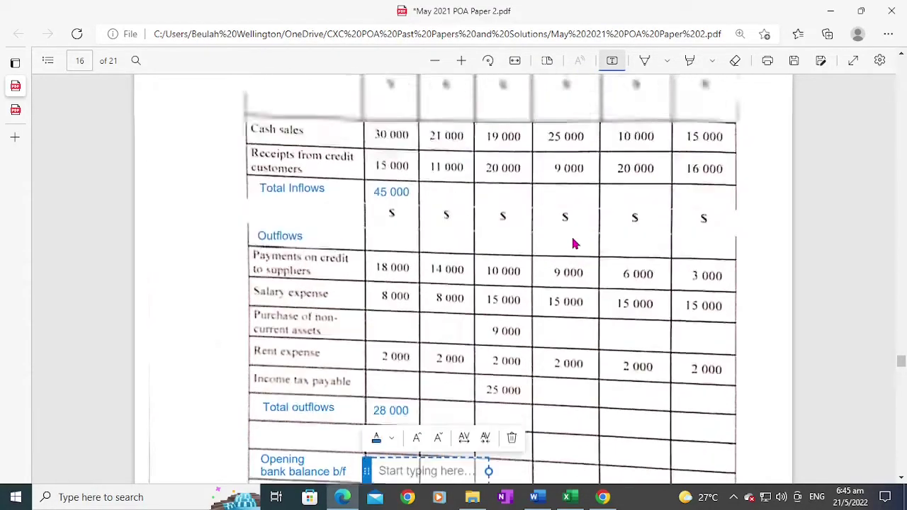
{"action": "scroll", "coordinate": [567, 239], "scroll_direction": "down", "scroll_amount": 10}
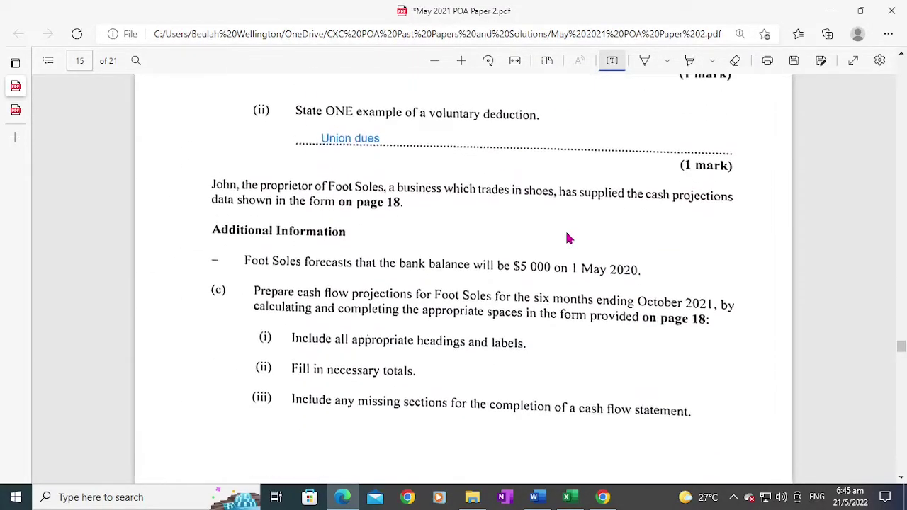
{"action": "scroll", "coordinate": [567, 239], "scroll_direction": "up", "scroll_amount": 3}
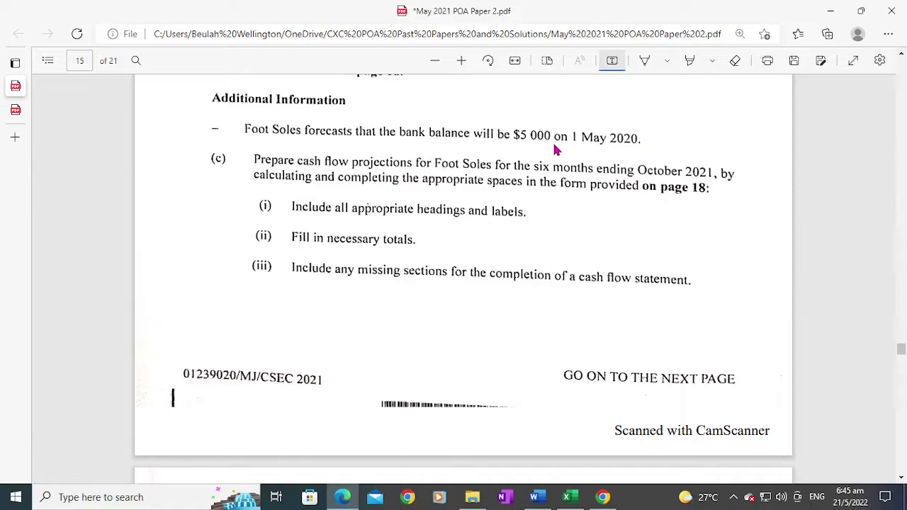
{"action": "scroll", "coordinate": [557, 150], "scroll_direction": "down", "scroll_amount": 6}
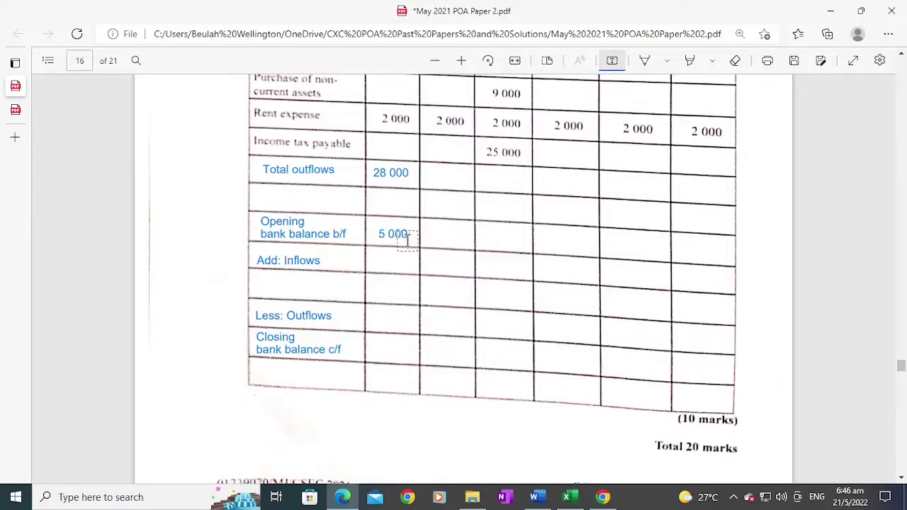
Step: Enter May's total inflows of 45 000 in the Add: Inflows row and the 50 000 subtotal in the row below
{"action": "scroll", "coordinate": [406, 248], "scroll_direction": "up", "scroll_amount": 5}
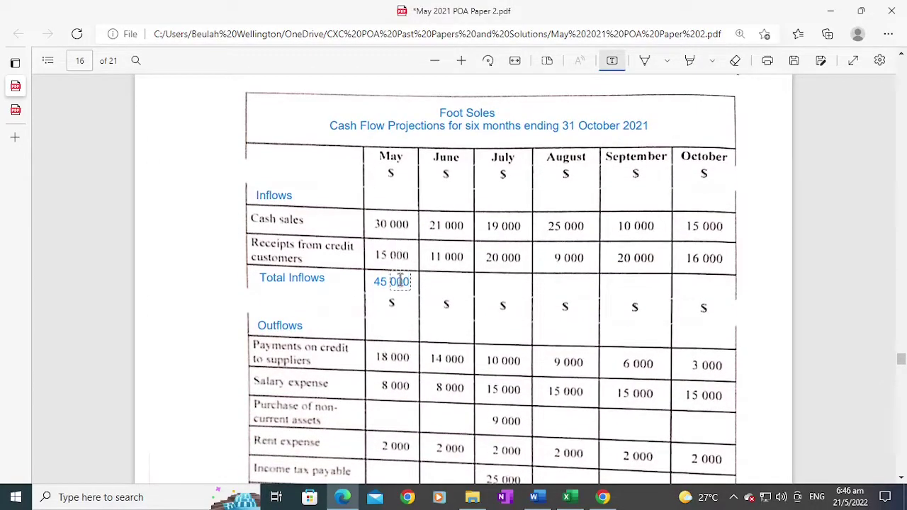
{"action": "scroll", "coordinate": [399, 277], "scroll_direction": "down", "scroll_amount": 5}
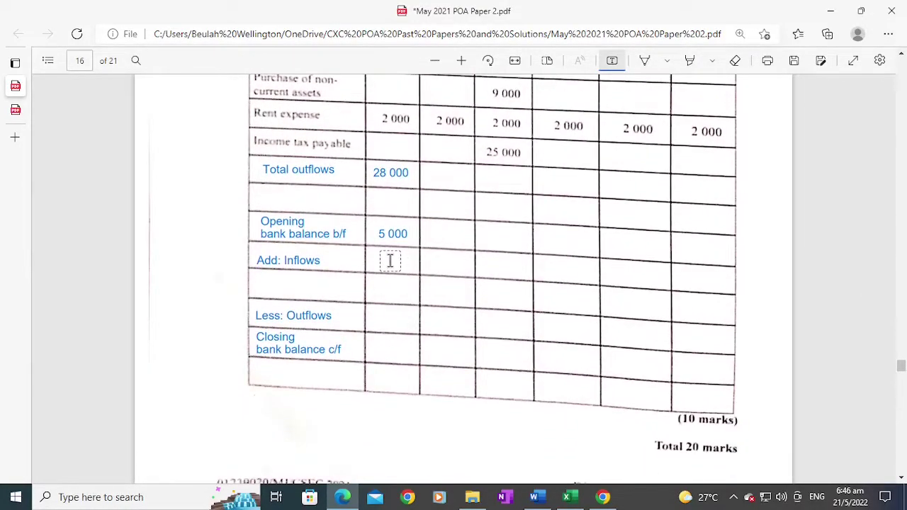
{"action": "left_click", "coordinate": [396, 261]}
{"action": "type", "text": "45 000"}
{"action": "left_click", "coordinate": [373, 298]}
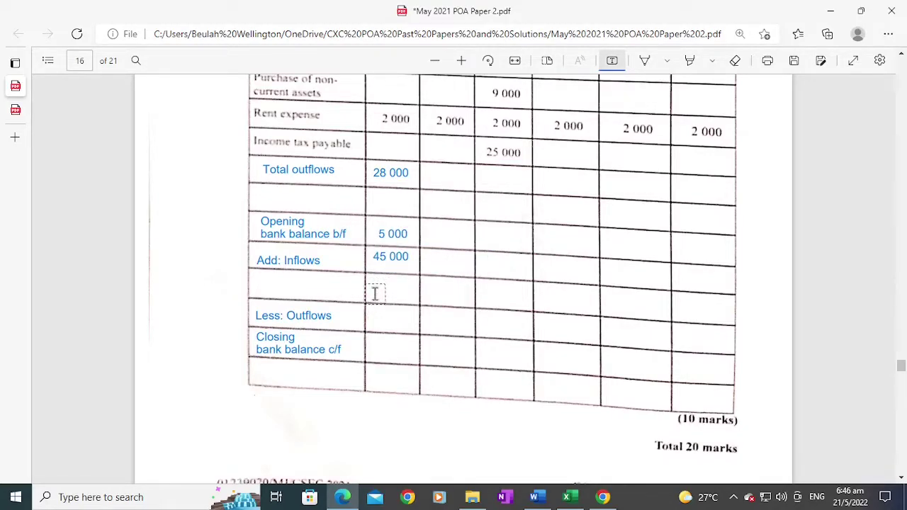
{"action": "left_click", "coordinate": [375, 292]}
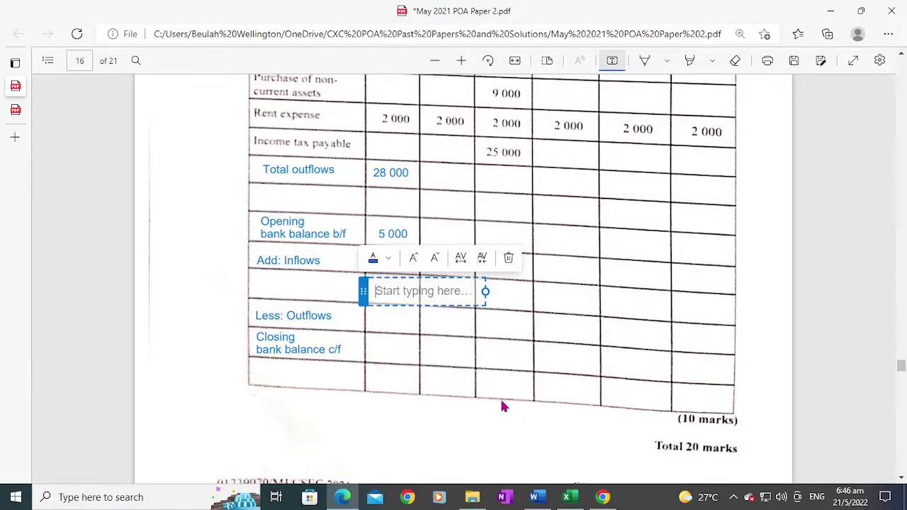
{"action": "type", "text": "50 000"}
{"action": "left_click", "coordinate": [390, 319]}
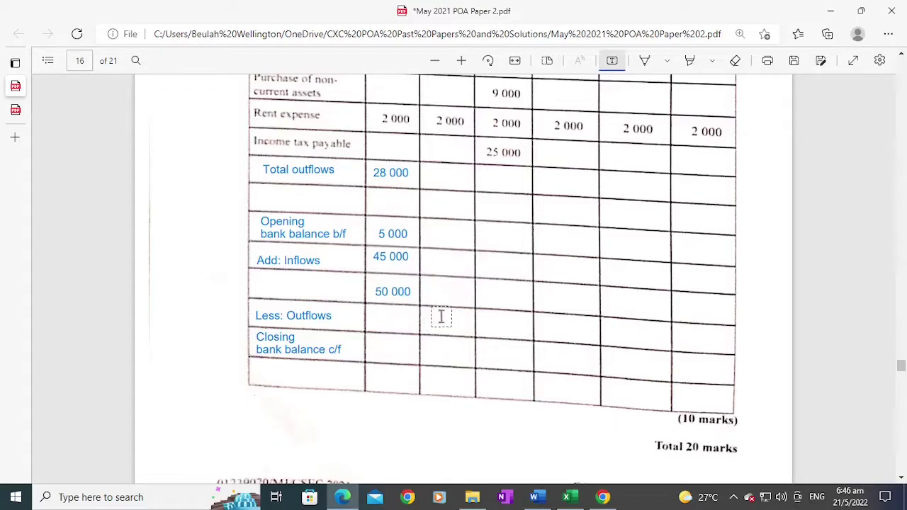
Step: Enter 28 000 as May's Less: Outflows and carry the 22 000 closing bank balance forward as June's opening balance
{"action": "left_click", "coordinate": [377, 321]}
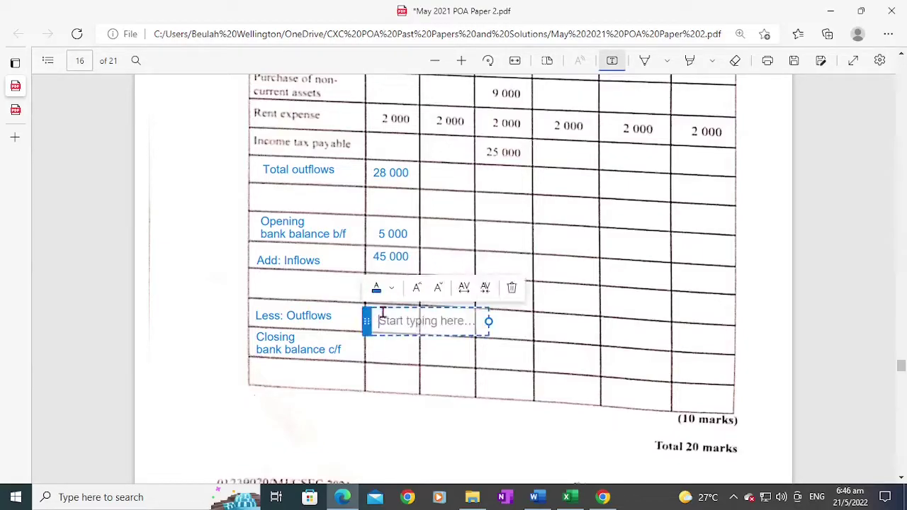
{"action": "type", "text": "28 000"}
{"action": "left_click", "coordinate": [381, 347]}
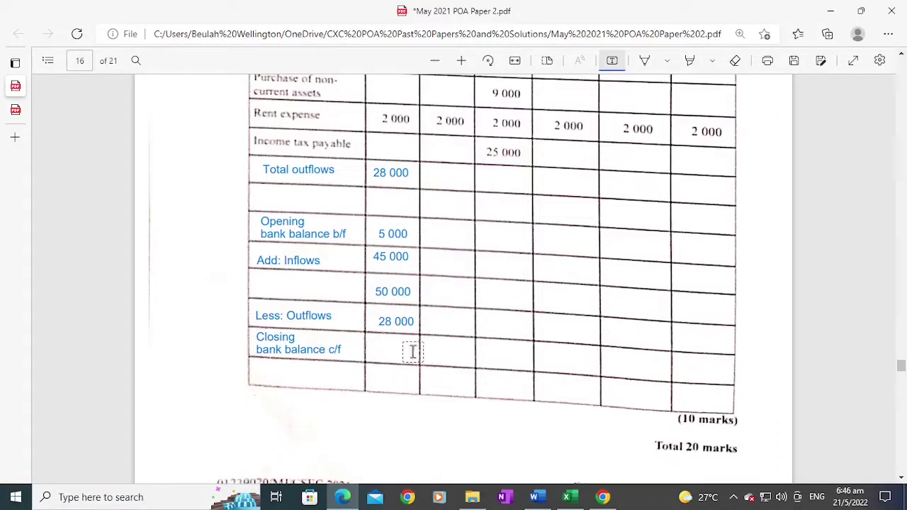
{"action": "left_click", "coordinate": [381, 355]}
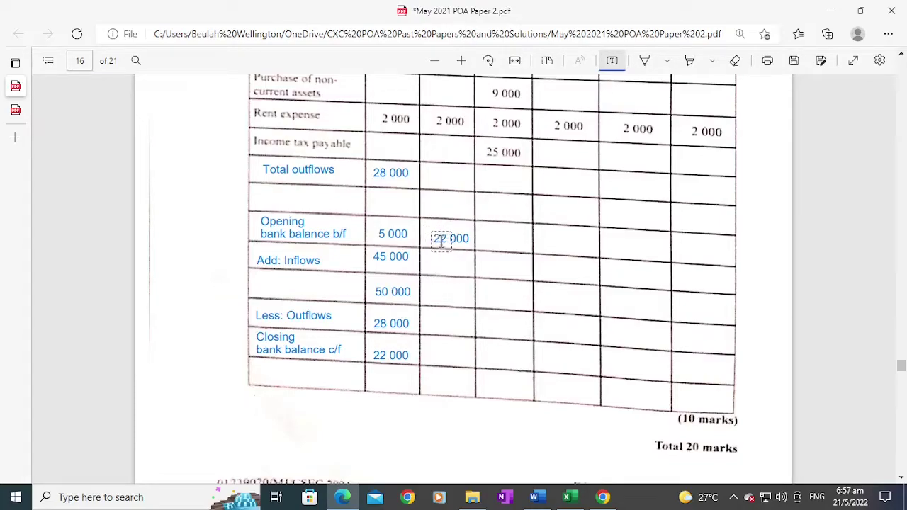
Step: Enter 32 000 as the Total Inflows figure in the June column
{"action": "scroll", "coordinate": [461, 233], "scroll_direction": "up", "scroll_amount": 2}
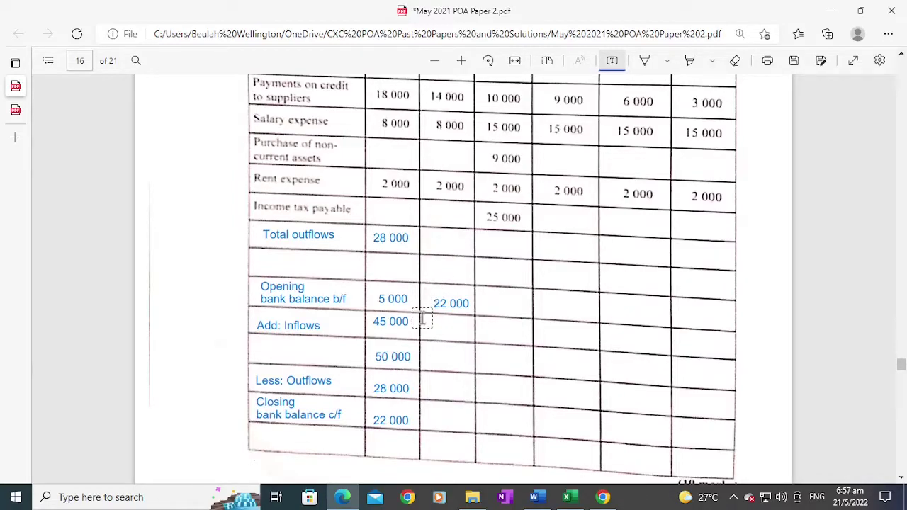
{"action": "scroll", "coordinate": [442, 226], "scroll_direction": "up", "scroll_amount": 6}
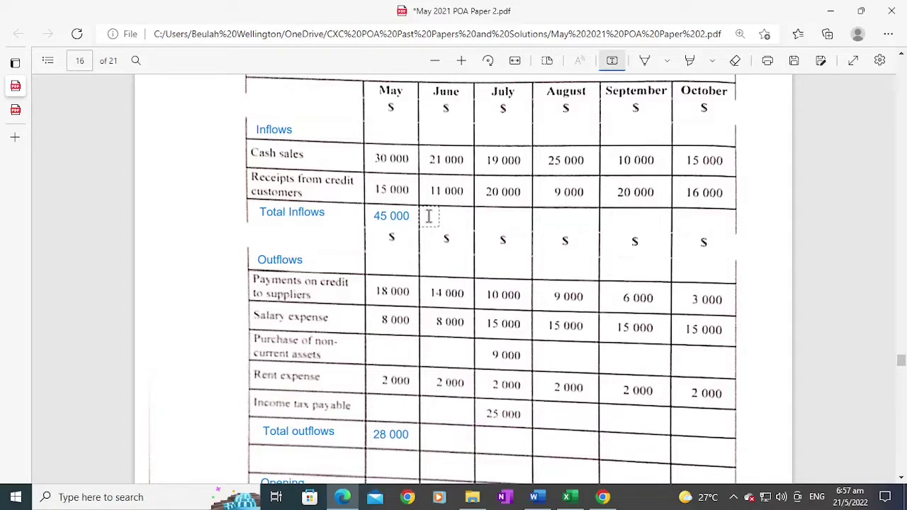
{"action": "left_click", "coordinate": [429, 216]}
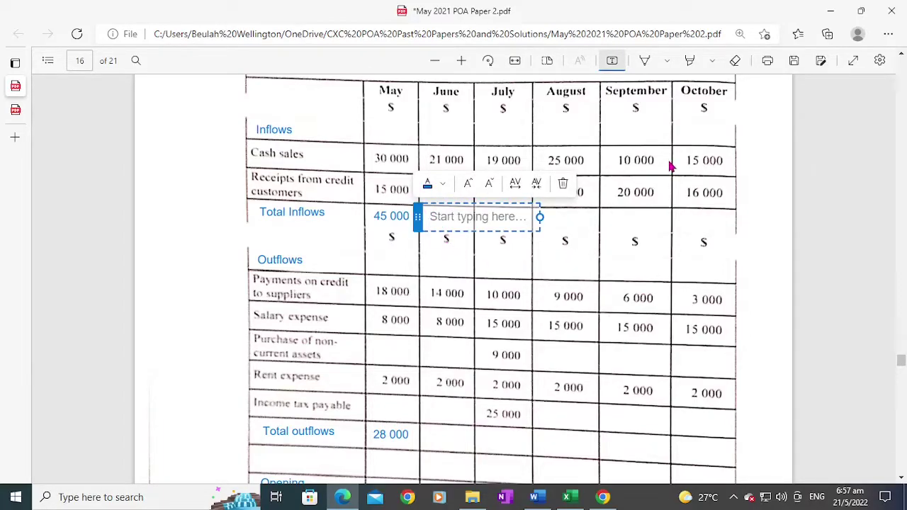
{"action": "type", "text": "32 000"}
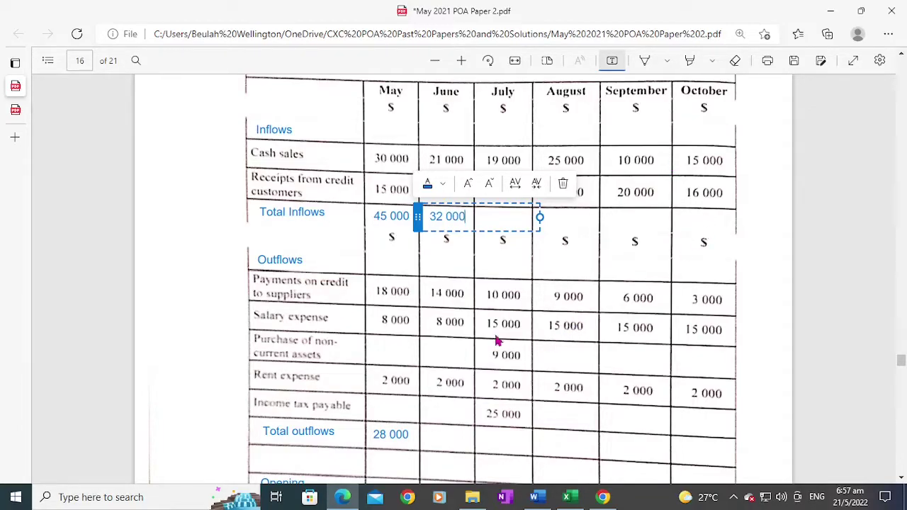
{"action": "left_click", "coordinate": [440, 353]}
Step: Enter 24 000 as June's Total outflows, aligned within the June column
{"action": "scroll", "coordinate": [440, 353], "scroll_direction": "down", "scroll_amount": 3}
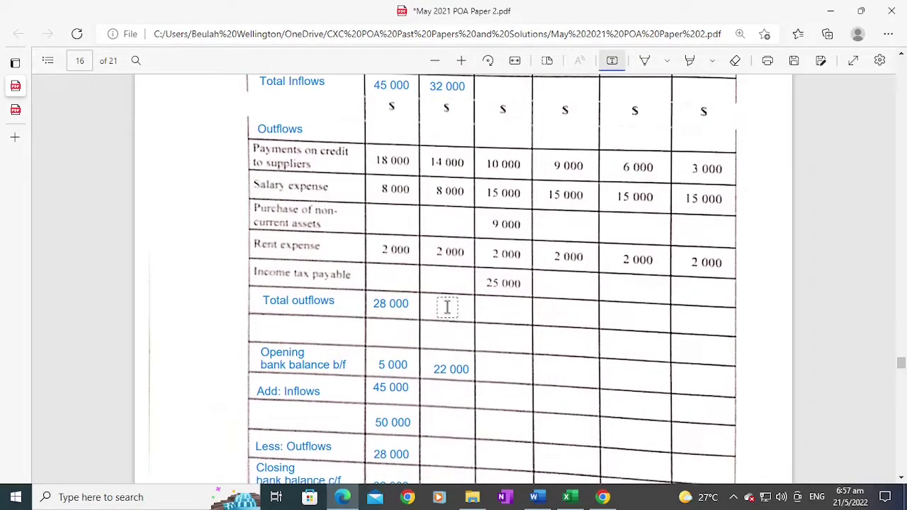
{"action": "left_click", "coordinate": [447, 308]}
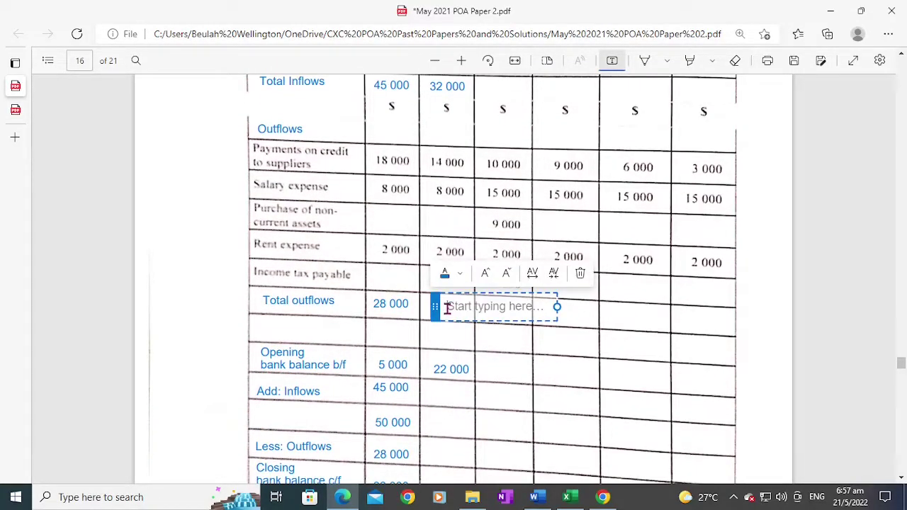
{"action": "left_click_drag", "start_coordinate": [434, 307], "coordinate": [422, 307]}
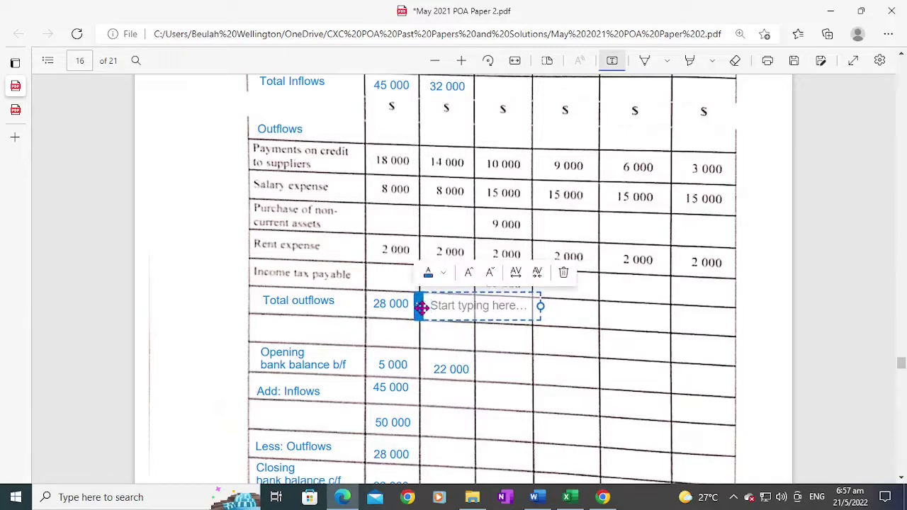
{"action": "type", "text": "24"}
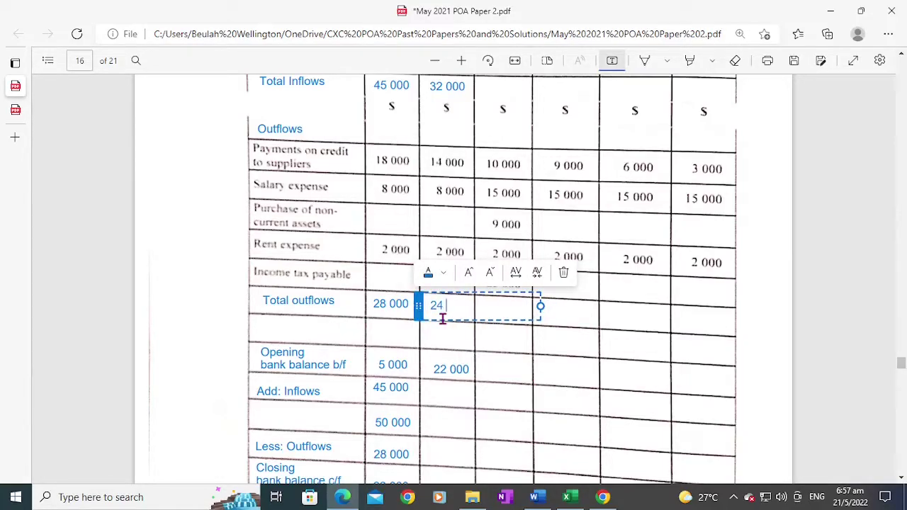
{"action": "type", "text": " 000"}
{"action": "left_click", "coordinate": [453, 391]}
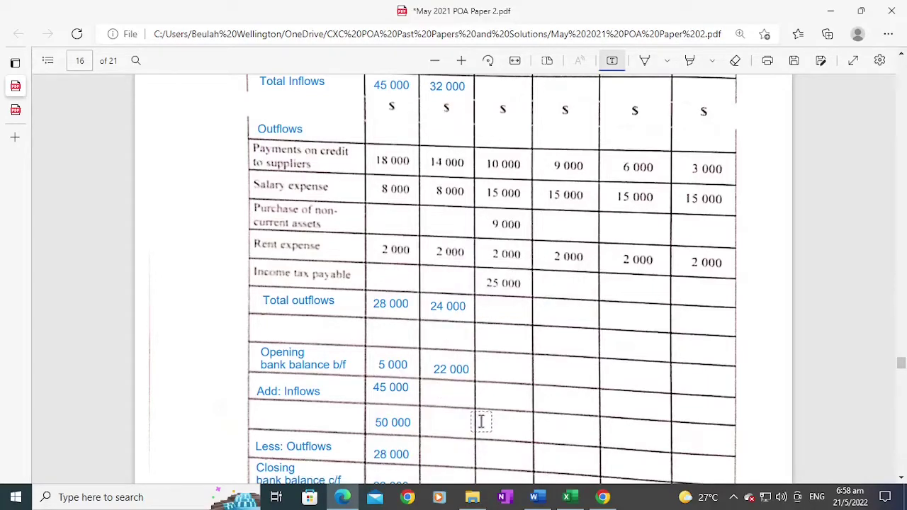
Step: Enter 32 000 in the Add: Inflows row under June's opening bank balance
{"action": "left_click", "coordinate": [435, 394]}
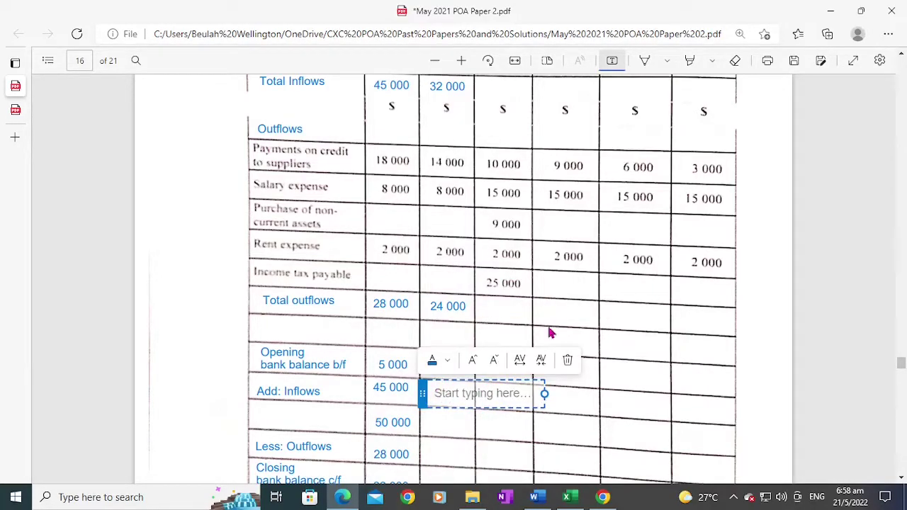
{"action": "type", "text": "32 000"}
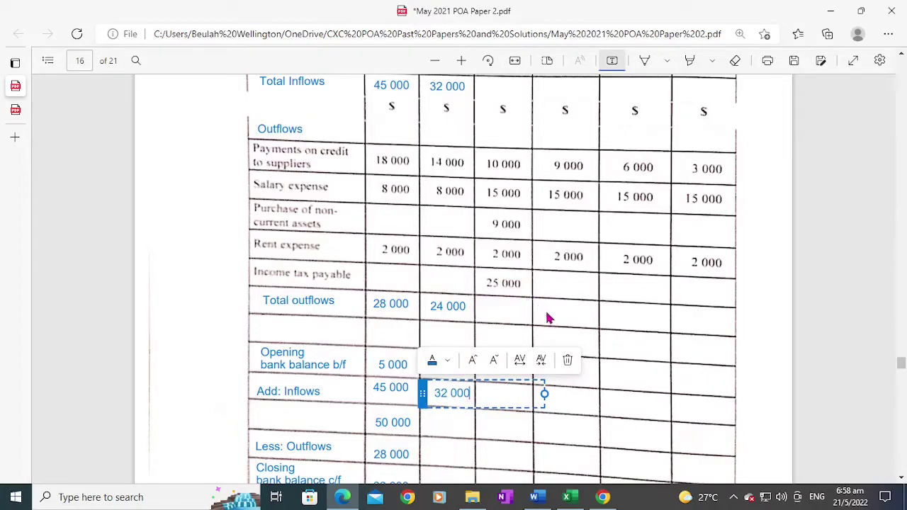
{"action": "scroll", "coordinate": [549, 312], "scroll_direction": "down", "scroll_amount": 3}
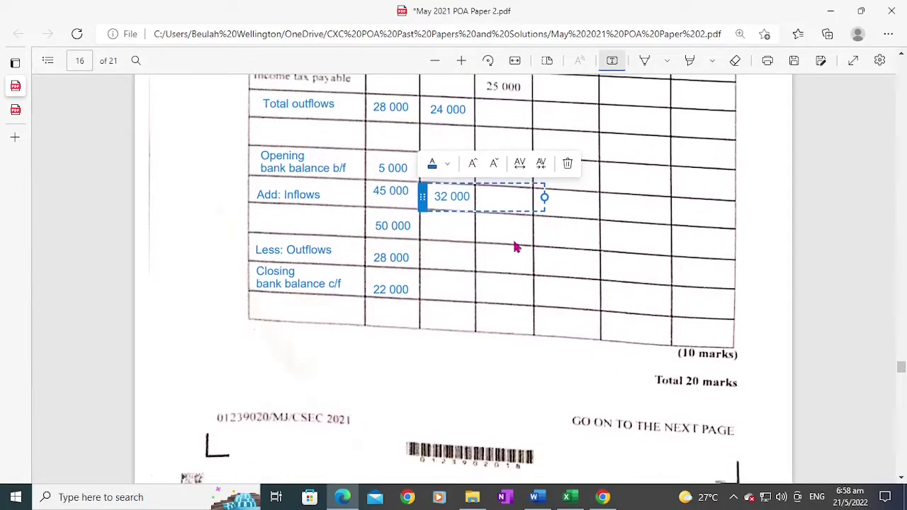
{"action": "left_click", "coordinate": [460, 237]}
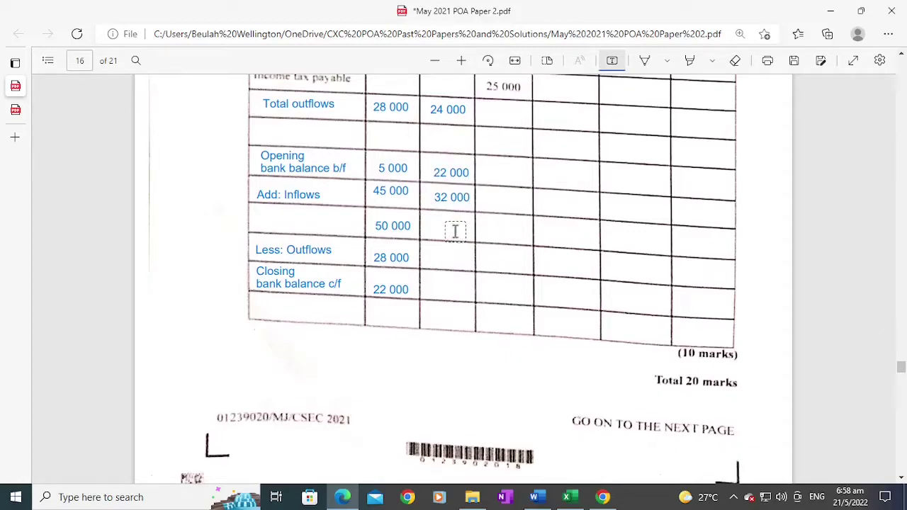
Step: Enter 54 000 as June's subtotal in the blank row below Add: Inflows, aligned within the June column
{"action": "left_click", "coordinate": [453, 232]}
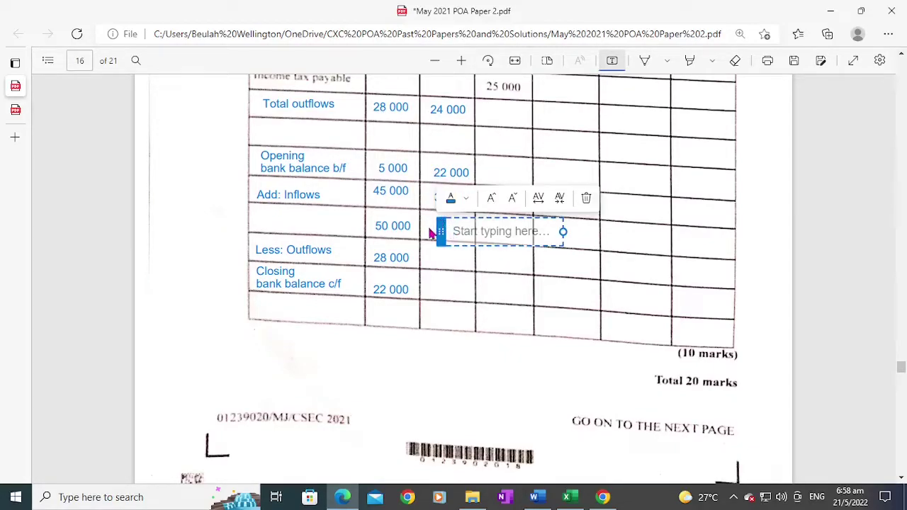
{"action": "left_click", "coordinate": [433, 229]}
{"action": "left_click", "coordinate": [430, 225]}
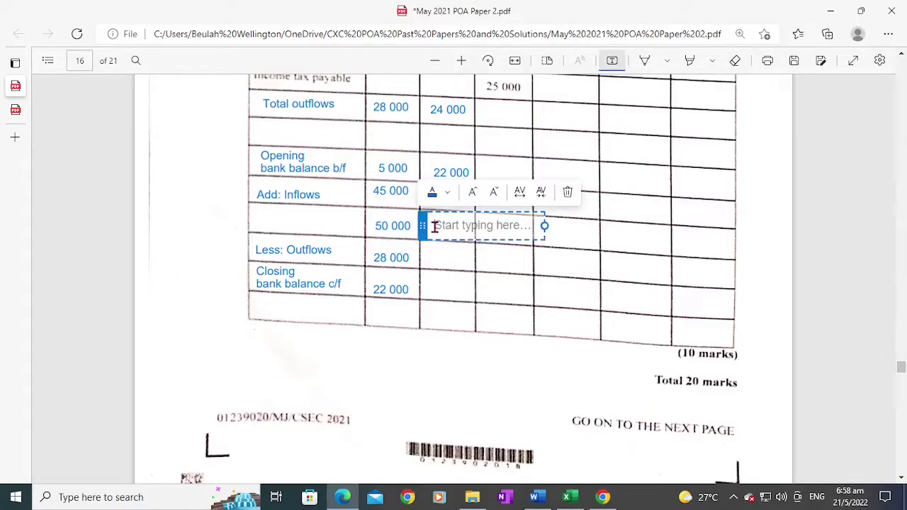
{"action": "type", "text": "54 "}
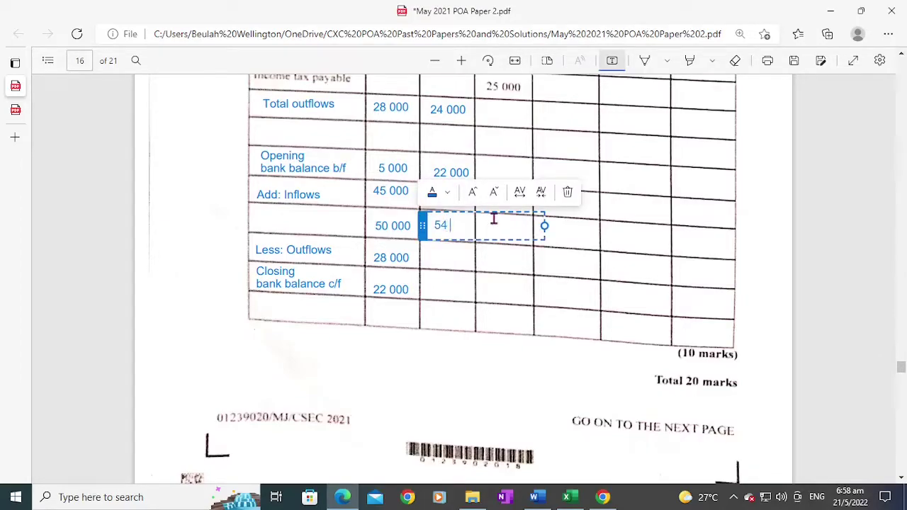
{"action": "type", "text": "000"}
{"action": "left_click", "coordinate": [456, 259]}
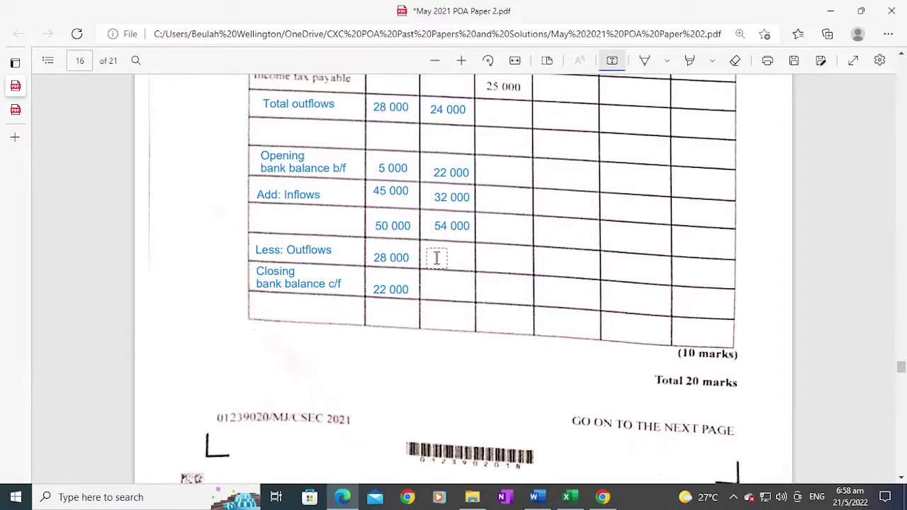
Step: Enter 24 000 in the Less: Outflows row of the June column
{"action": "left_click", "coordinate": [436, 258]}
{"action": "type", "text": "24"}
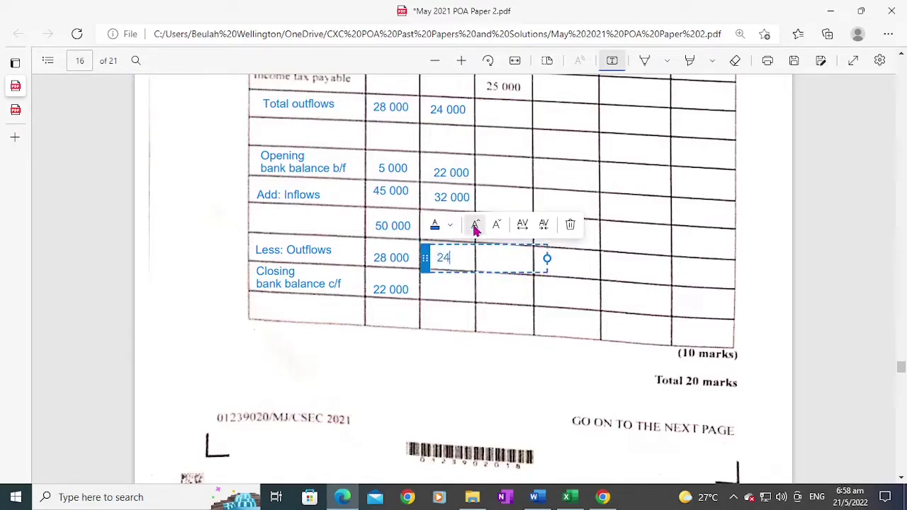
{"action": "type", "text": " 000"}
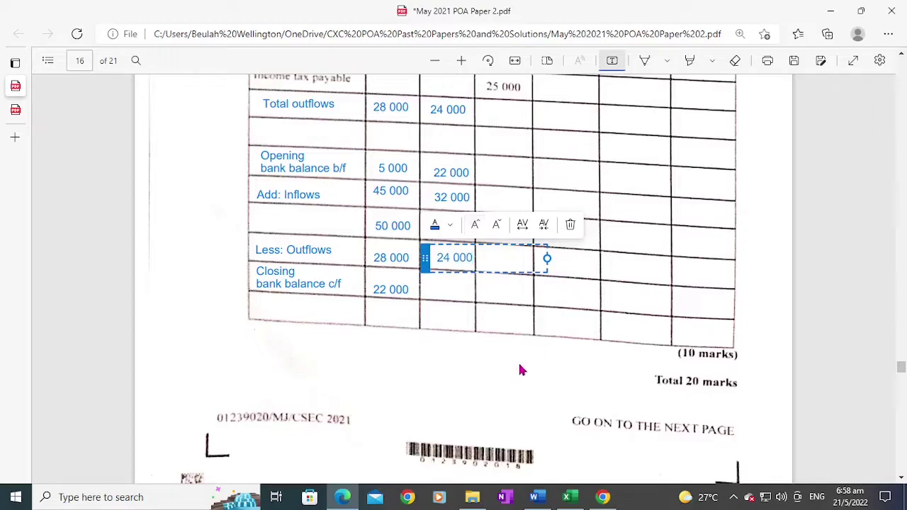
{"action": "left_click", "coordinate": [458, 291]}
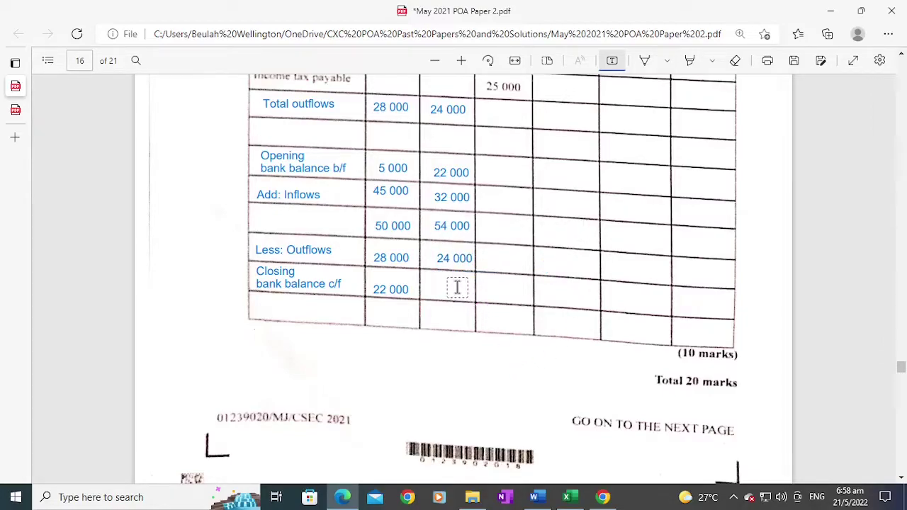
Step: Enter 30 000 as June's closing bank balance and carry it forward as July's opening bank balance
{"action": "left_click", "coordinate": [458, 287]}
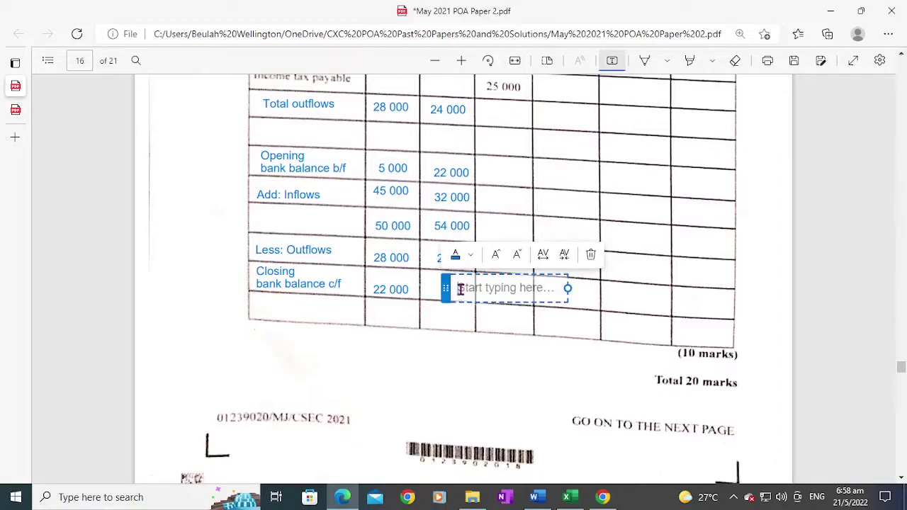
{"action": "type", "text": "30 000"}
{"action": "left_click", "coordinate": [488, 196]}
{"action": "left_click", "coordinate": [491, 174]}
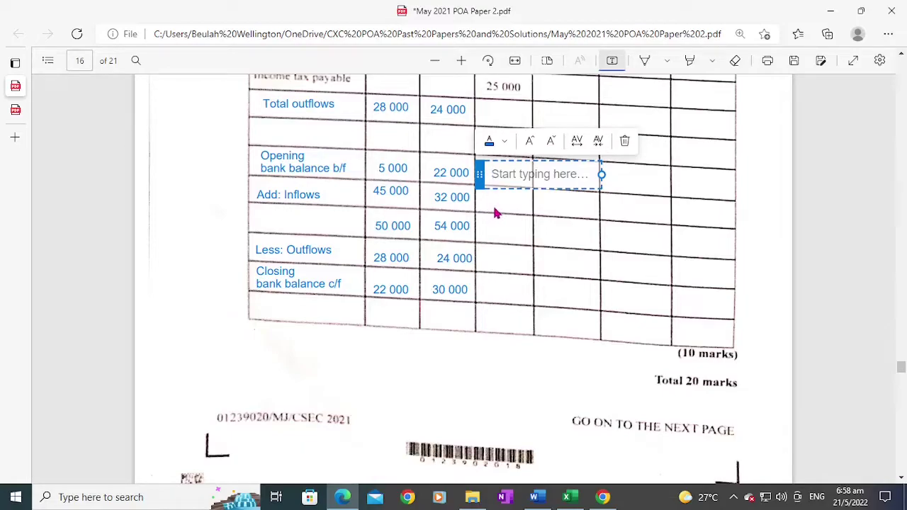
{"action": "type", "text": "30 000"}
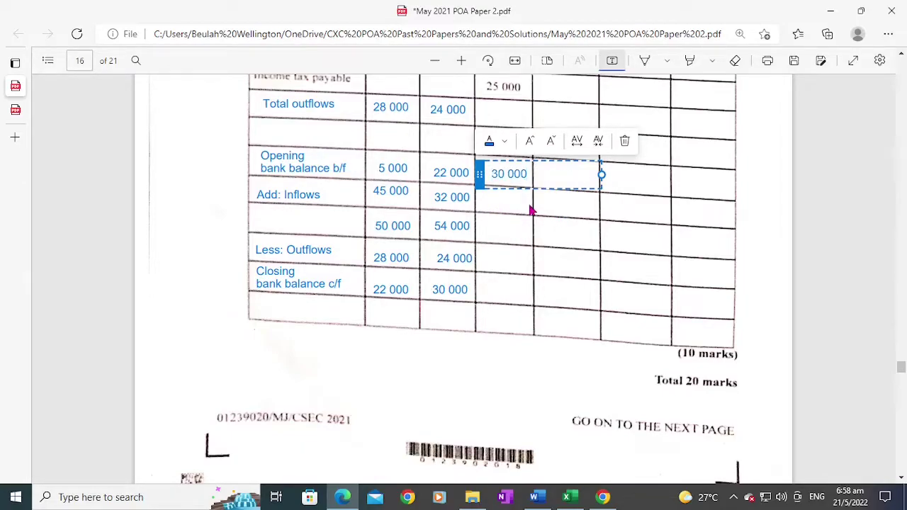
{"action": "left_click", "coordinate": [523, 205]}
Step: Examine July's inflow and outflow figures in the cash flow projection table
{"action": "scroll", "coordinate": [549, 159], "scroll_direction": "up", "scroll_amount": 4}
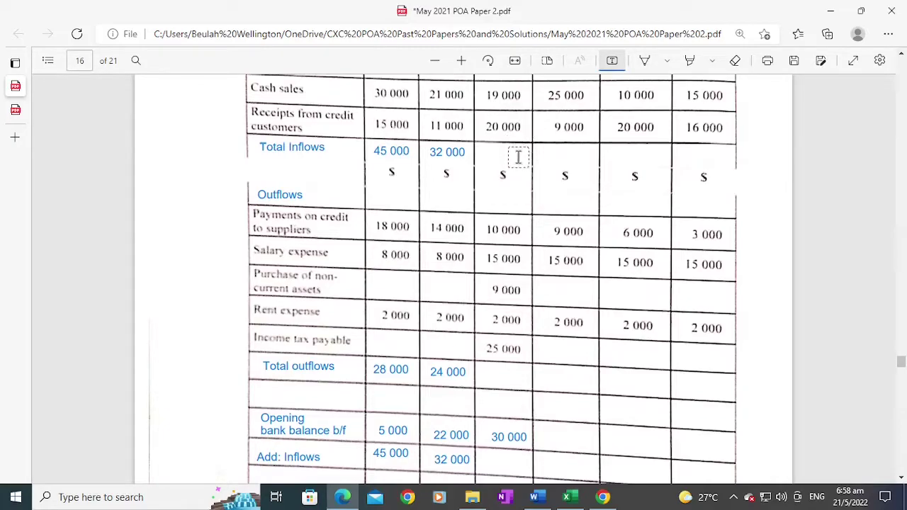
{"action": "scroll", "coordinate": [517, 156], "scroll_direction": "up", "scroll_amount": 2}
{"action": "scroll", "coordinate": [496, 255], "scroll_direction": "down", "scroll_amount": 3}
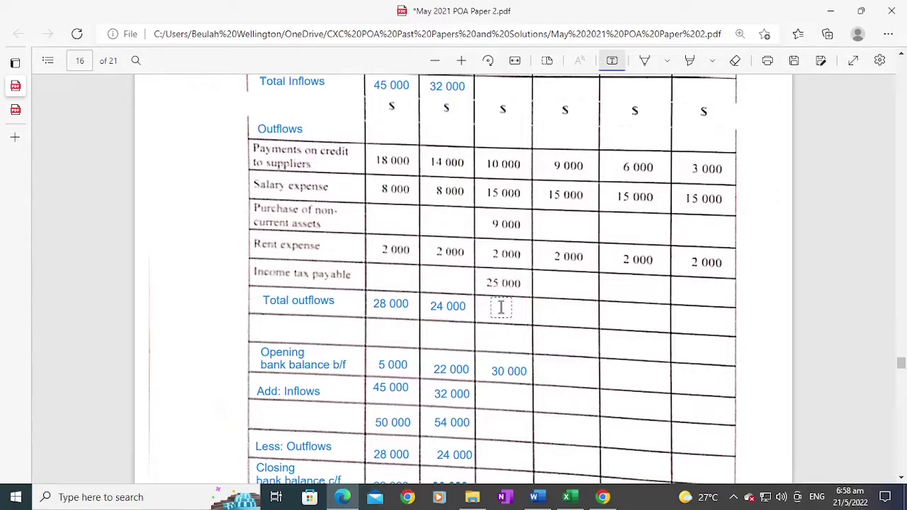
{"action": "scroll", "coordinate": [501, 306], "scroll_direction": "down", "scroll_amount": 2}
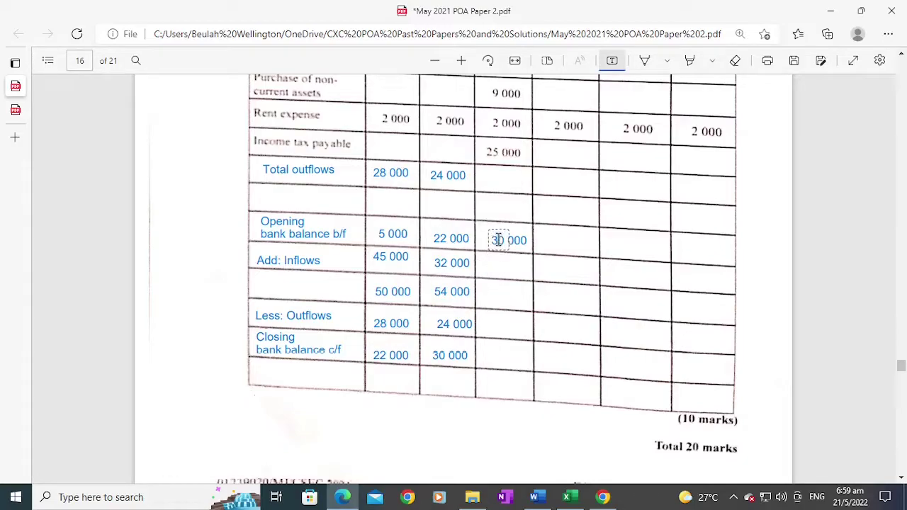
{"action": "scroll", "coordinate": [496, 246], "scroll_direction": "up", "scroll_amount": 1}
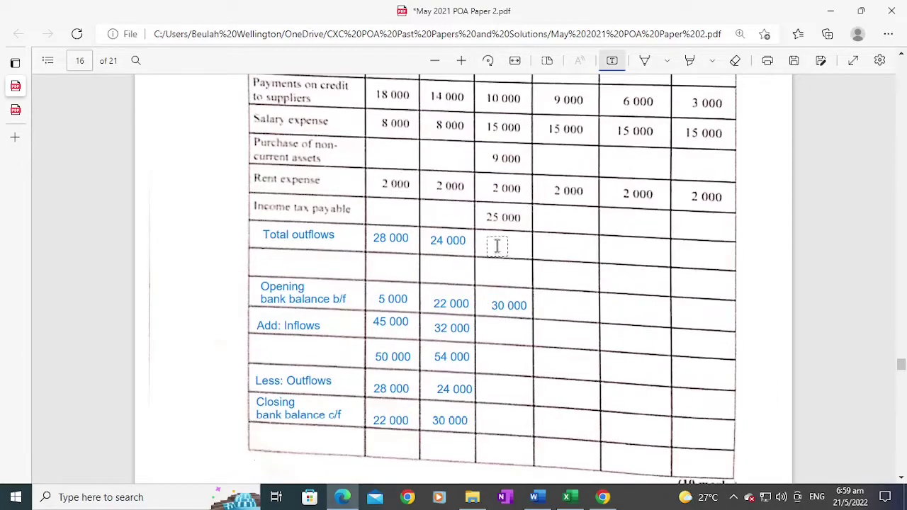
{"action": "scroll", "coordinate": [501, 235], "scroll_direction": "down", "scroll_amount": 3}
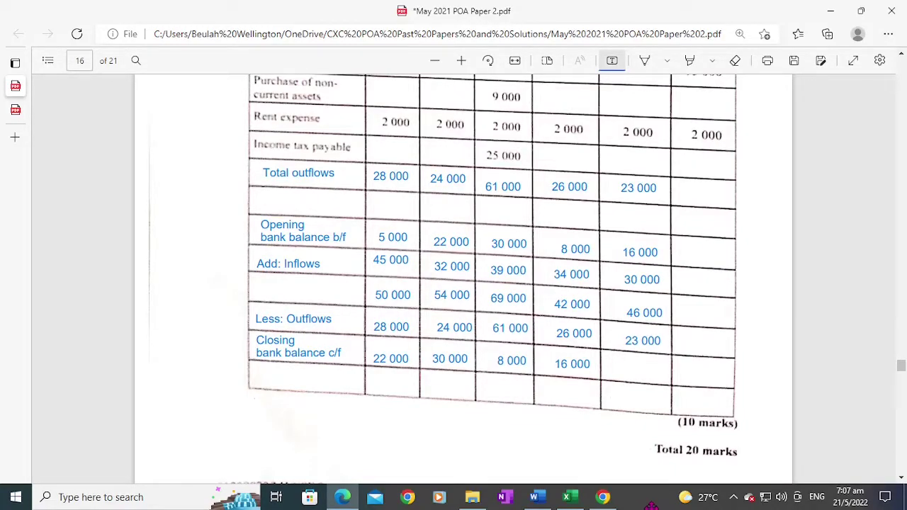
Step: Enter 23 000 as September's closing bank balance and carry it forward as October's opening bank balance
{"action": "type", "text": "23 000"}
{"action": "left_click_drag", "start_coordinate": [643, 470], "coordinate": [614, 377]}
{"action": "left_click", "coordinate": [613, 411]}
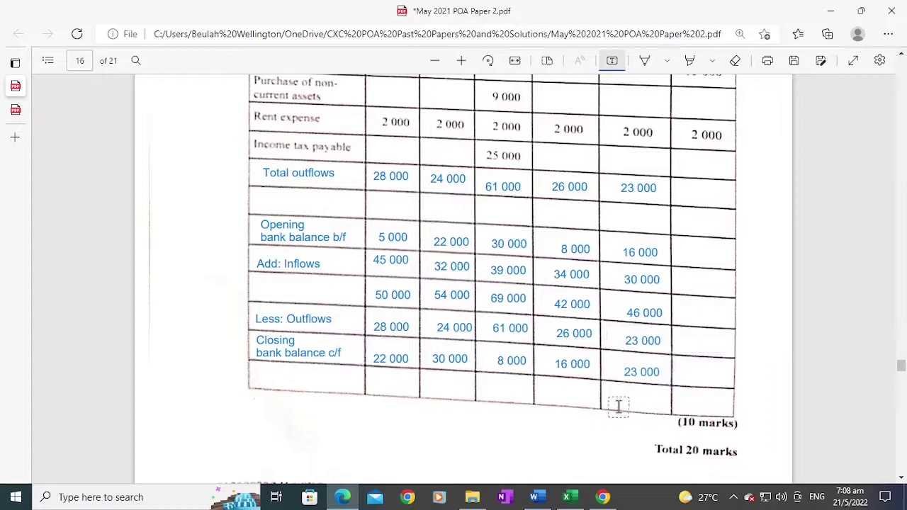
{"action": "left_click", "coordinate": [686, 253]}
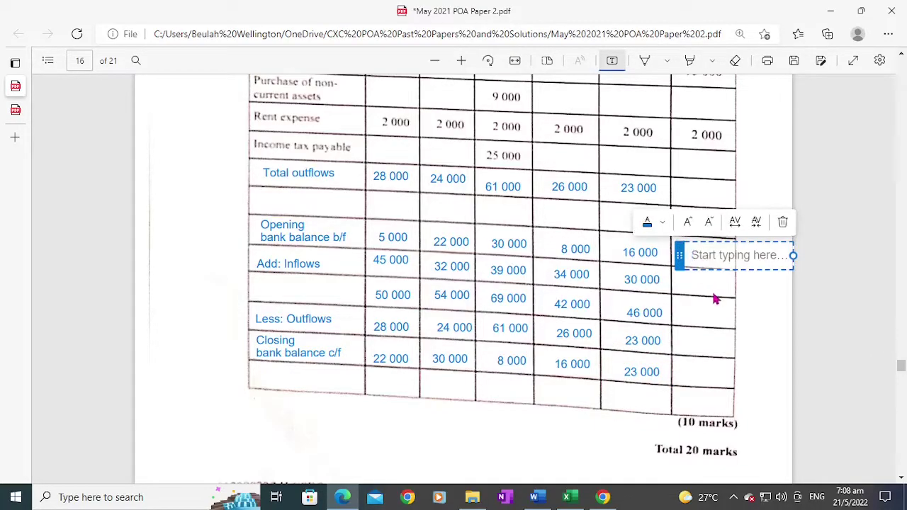
{"action": "type", "text": "23 000"}
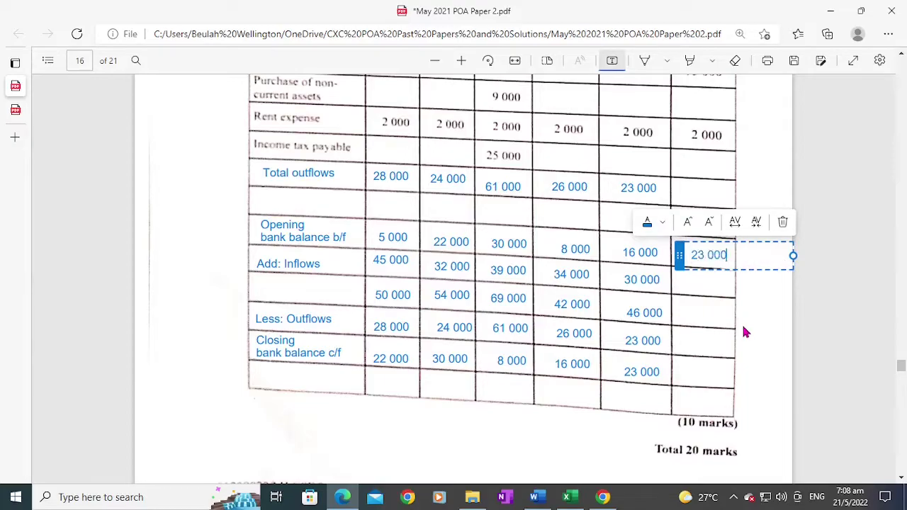
{"action": "left_click", "coordinate": [704, 328]}
Step: Enter 31 000 as the Total Inflows figure in the October column
{"action": "scroll", "coordinate": [709, 312], "scroll_direction": "up", "scroll_amount": 4}
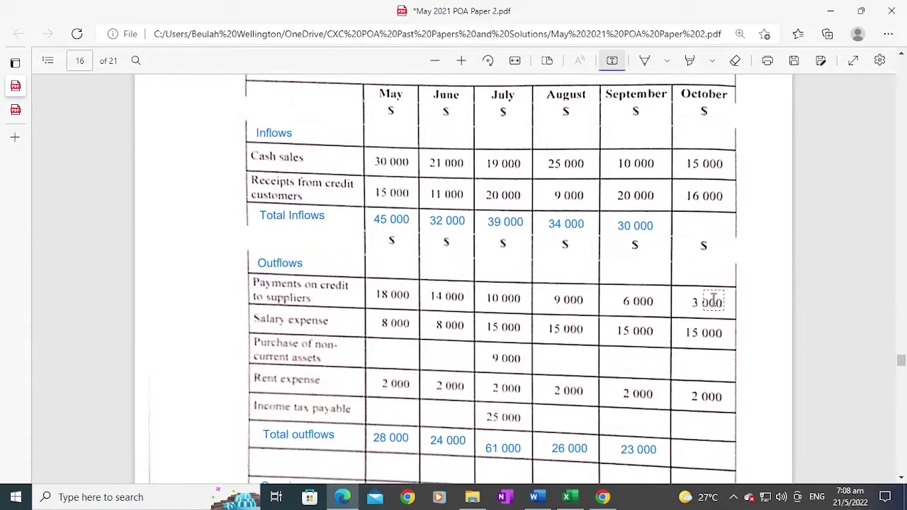
{"action": "left_click", "coordinate": [690, 220]}
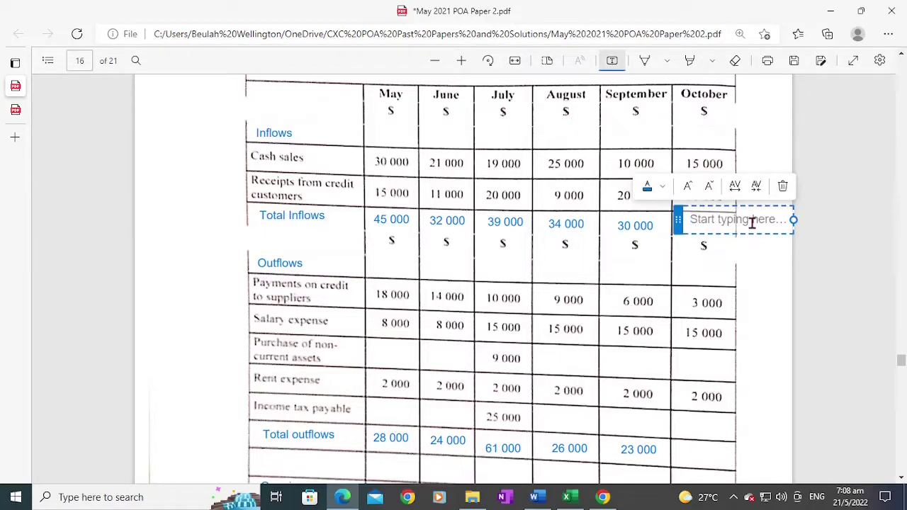
{"action": "type", "text": "31 000"}
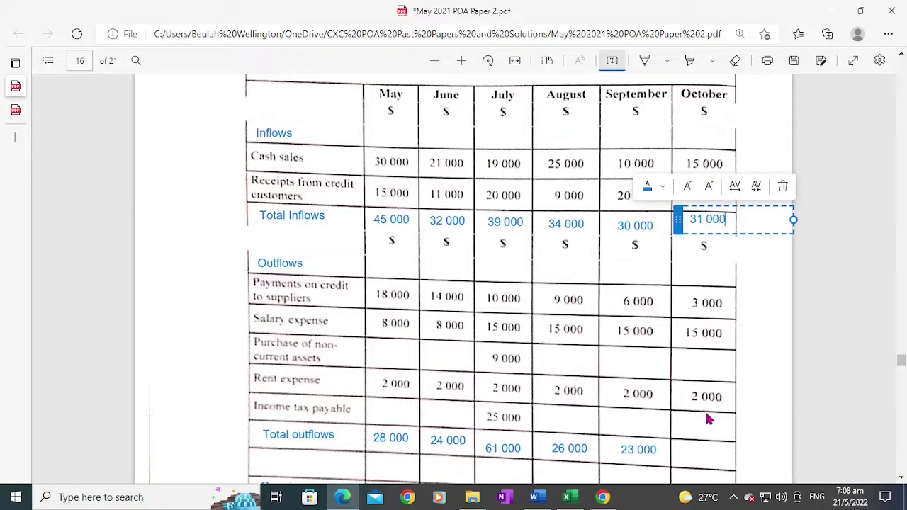
Step: Enter 20 000 as the Total outflows figure in the October column
{"action": "scroll", "coordinate": [709, 419], "scroll_direction": "down", "scroll_amount": 3}
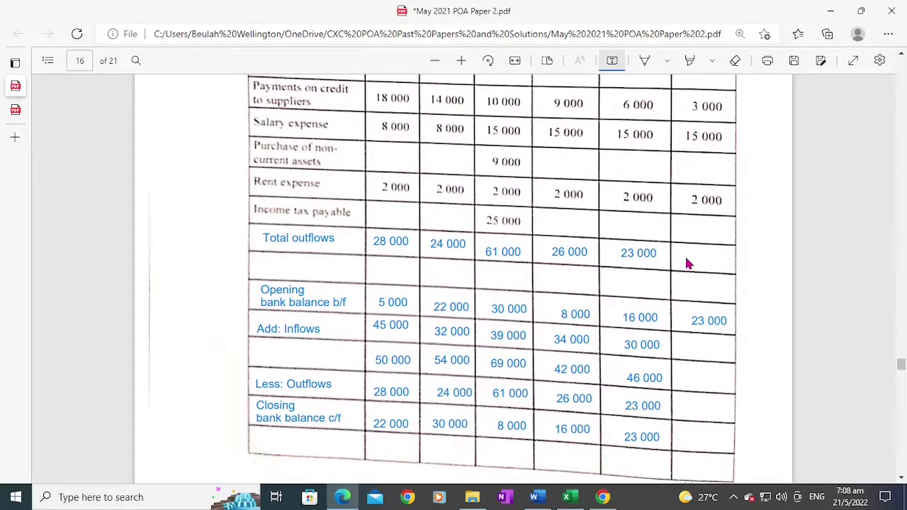
{"action": "left_click", "coordinate": [688, 264]}
{"action": "scroll", "coordinate": [854, 331], "scroll_direction": "up", "scroll_amount": 1}
{"action": "type", "text": "20 000"}
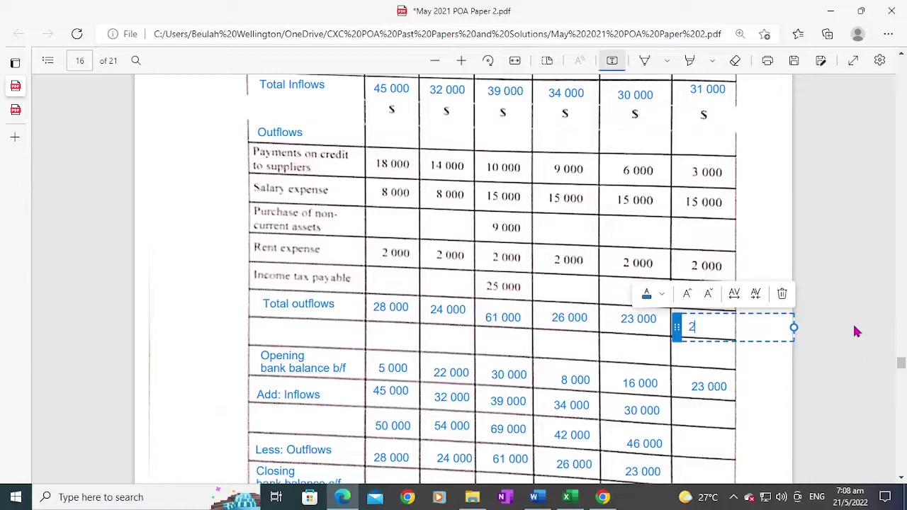
Step: Enter October's total inflows of 31 000 in the Add: Inflows row under its opening bank balance
{"action": "scroll", "coordinate": [698, 283], "scroll_direction": "down", "scroll_amount": 2}
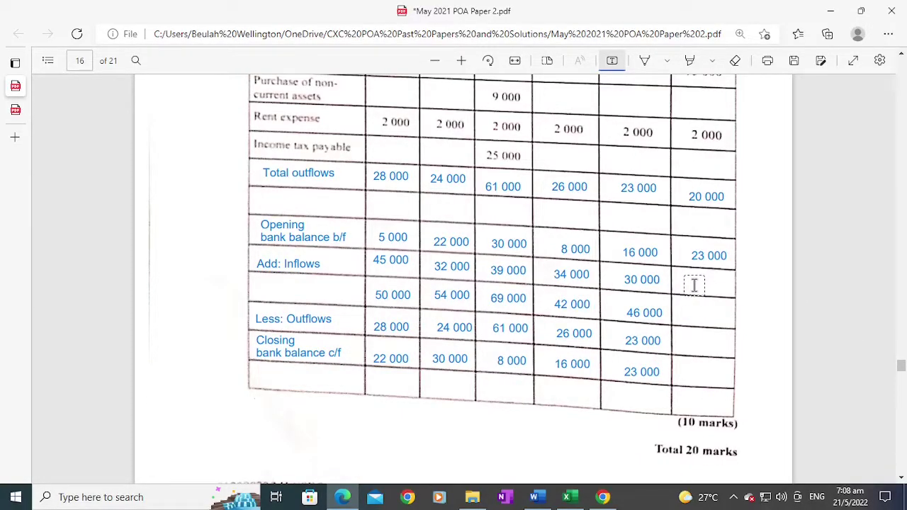
{"action": "scroll", "coordinate": [698, 281], "scroll_direction": "up", "scroll_amount": 2}
{"action": "scroll", "coordinate": [698, 281], "scroll_direction": "up", "scroll_amount": 1}
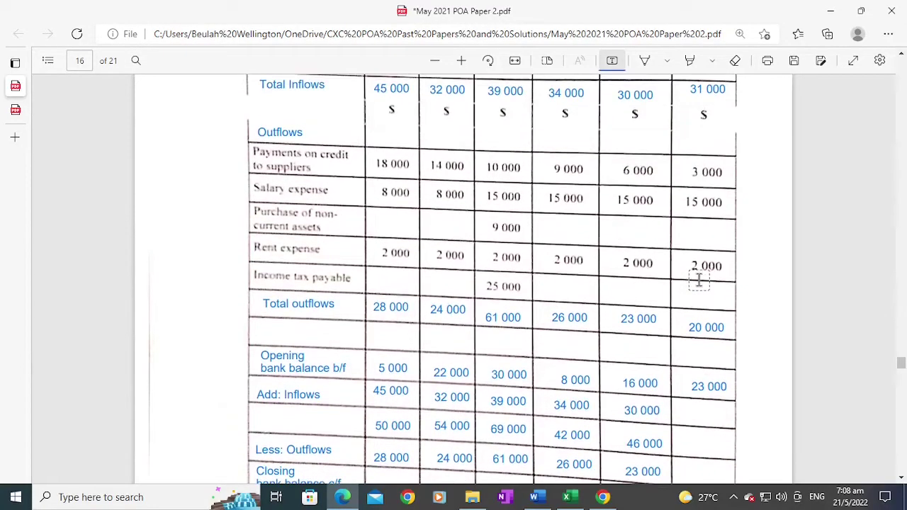
{"action": "scroll", "coordinate": [698, 281], "scroll_direction": "up", "scroll_amount": 3}
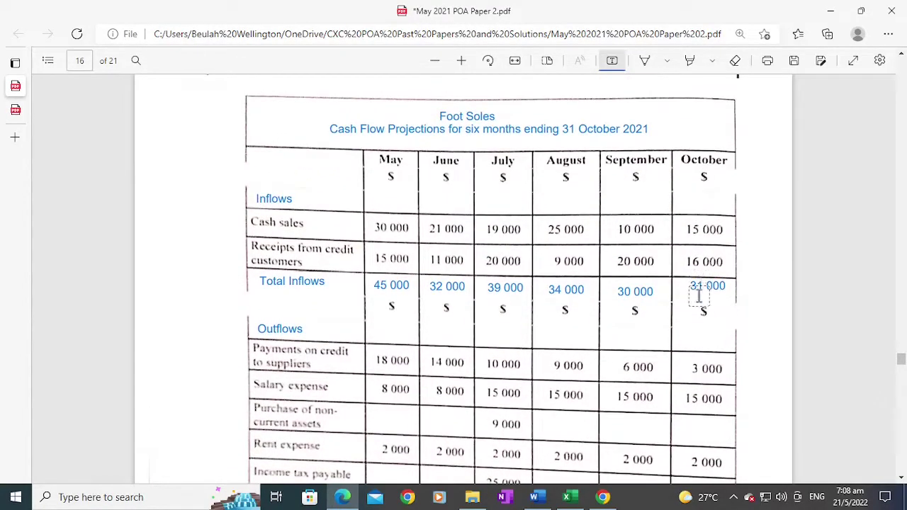
{"action": "scroll", "coordinate": [698, 296], "scroll_direction": "down", "scroll_amount": 6}
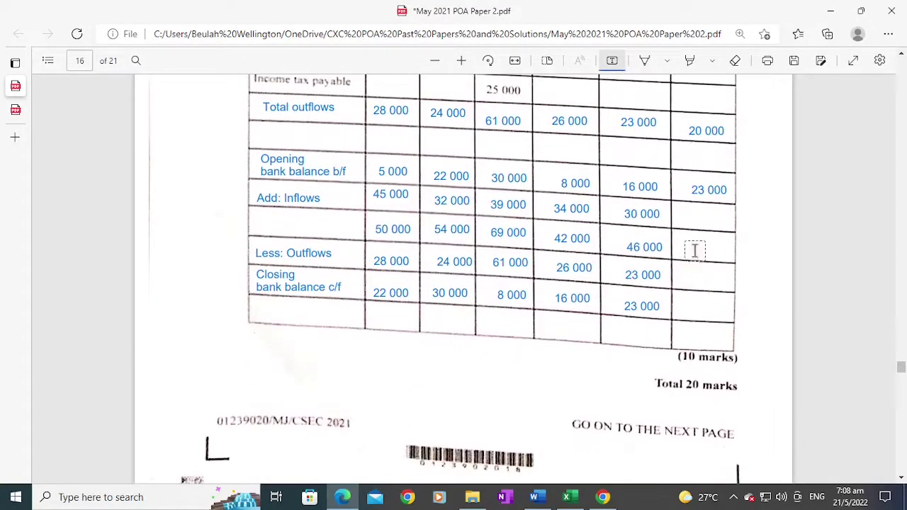
{"action": "left_click", "coordinate": [696, 215]}
{"action": "type", "text": "31 000"}
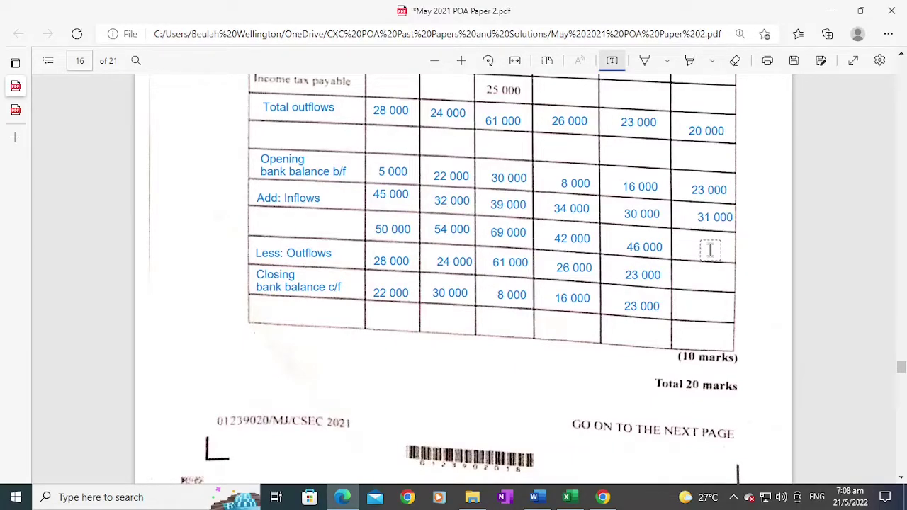
Step: Enter 54 000 as October's subtotal below Add: Inflows and shift it to fit within the October column
{"action": "left_click", "coordinate": [698, 248]}
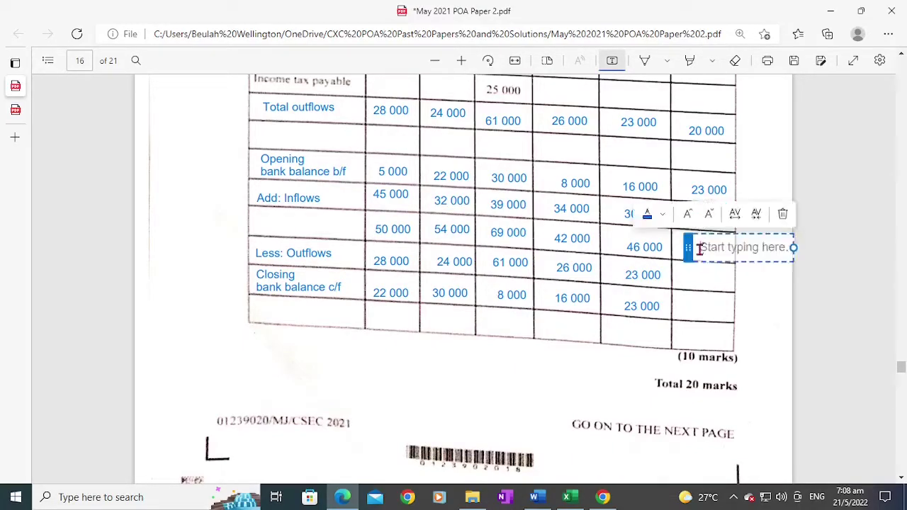
{"action": "type", "text": "54 000"}
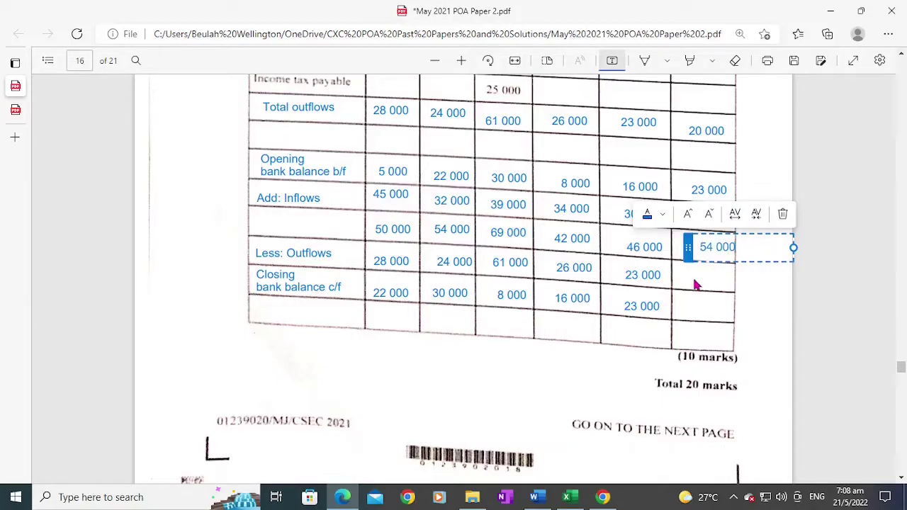
{"action": "left_click", "coordinate": [698, 282]}
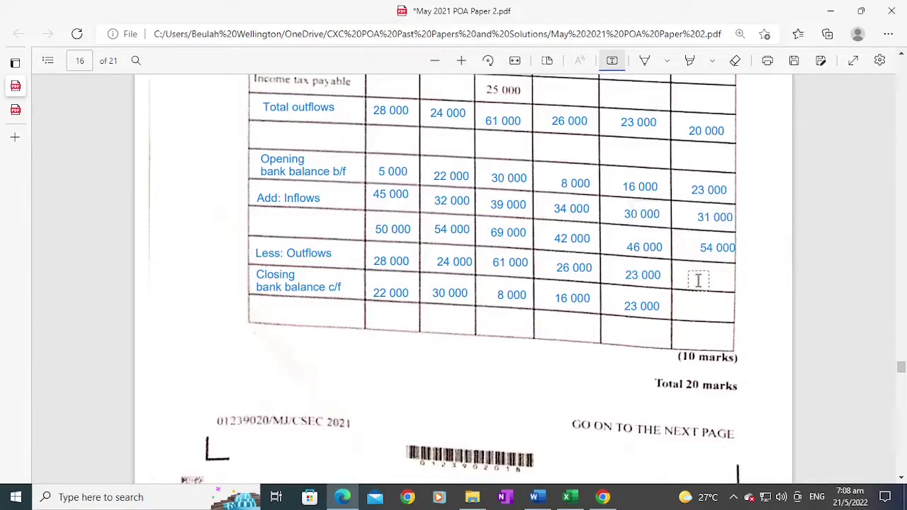
{"action": "left_click", "coordinate": [704, 247]}
{"action": "mouse_move", "coordinate": [686, 248]}
{"action": "left_mouse_down"}
{"action": "mouse_move", "coordinate": [671, 246]}
{"action": "mouse_move", "coordinate": [679, 244]}
{"action": "left_mouse_up"}
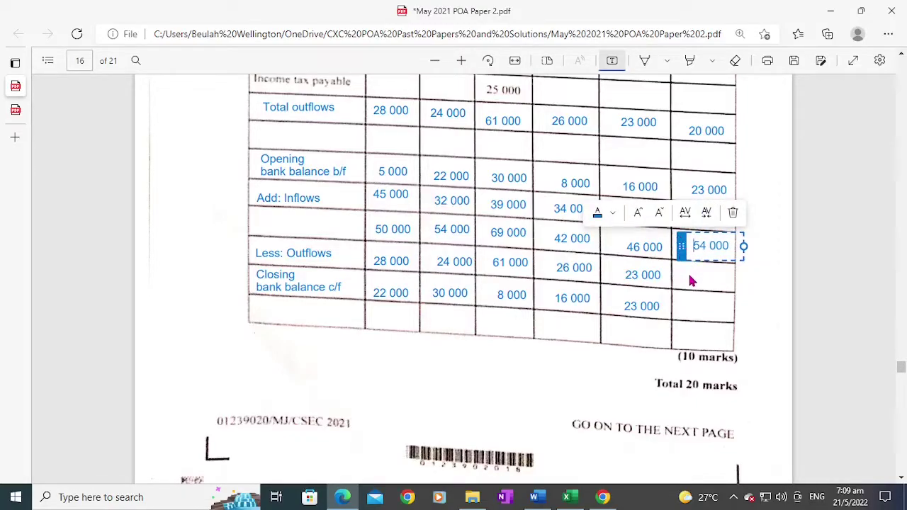
{"action": "left_click", "coordinate": [691, 277]}
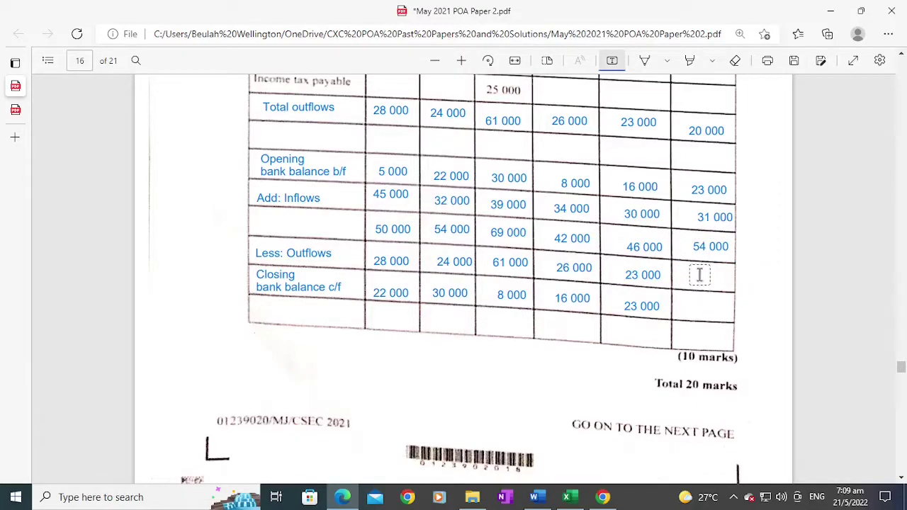
Step: Enter 20 000 in the Less: Outflows row of the October column
{"action": "left_click", "coordinate": [697, 275]}
{"action": "type", "text": "20 000"}
{"action": "left_click", "coordinate": [700, 308]}
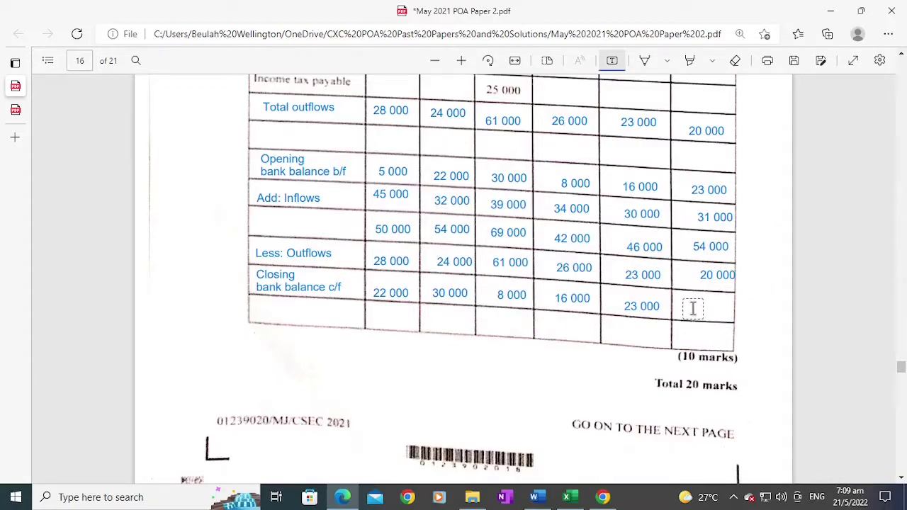
Step: Enter 34 000 as October's closing bank balance c/f and shift the Less: Outflows figure above it to fit within the October column
{"action": "left_click", "coordinate": [692, 309]}
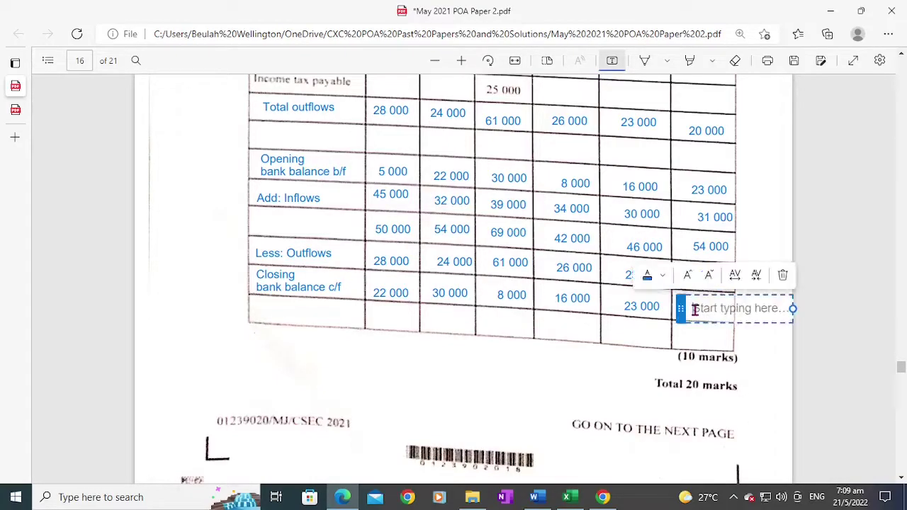
{"action": "type", "text": "34 000"}
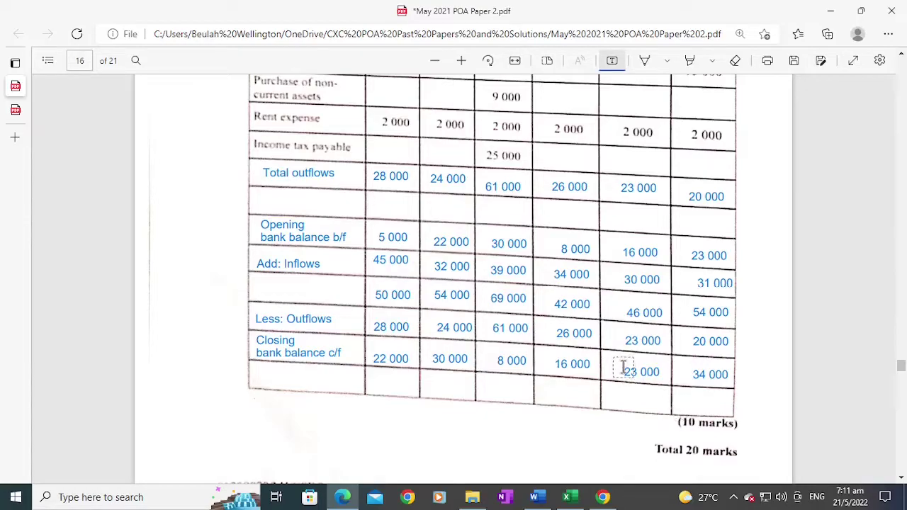
Step: Review the Foot Soles cash flow projection from the monthly inflows and outflows through to the closing bank balances
{"action": "scroll", "coordinate": [622, 364], "scroll_direction": "up", "scroll_amount": 5}
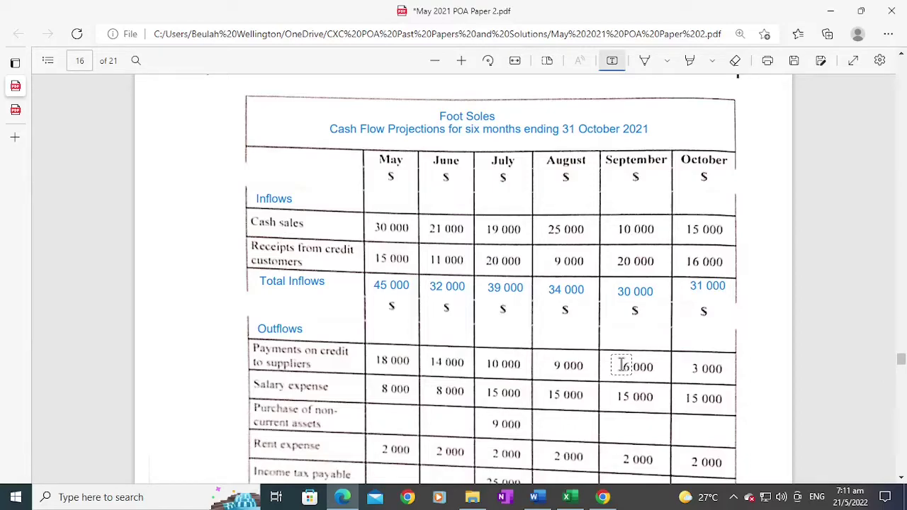
{"action": "scroll", "coordinate": [621, 365], "scroll_direction": "down", "scroll_amount": 2}
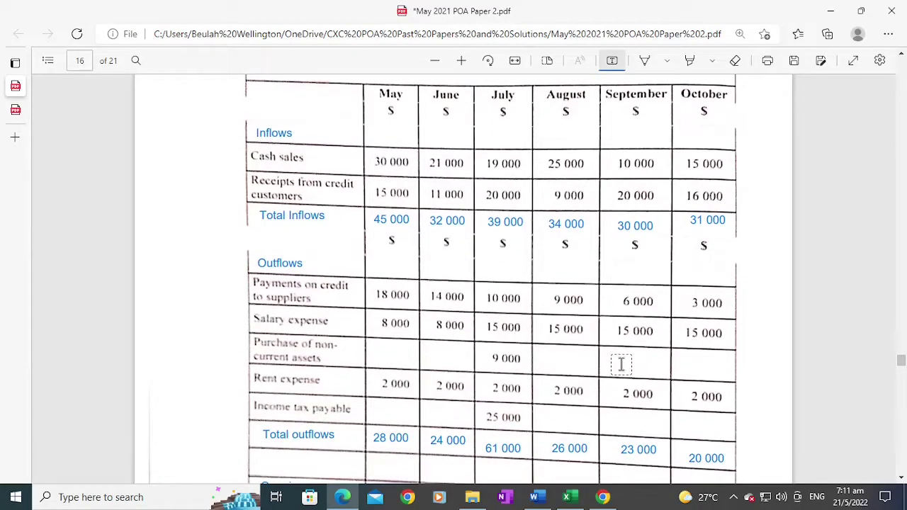
{"action": "scroll", "coordinate": [621, 365], "scroll_direction": "up", "scroll_amount": 2}
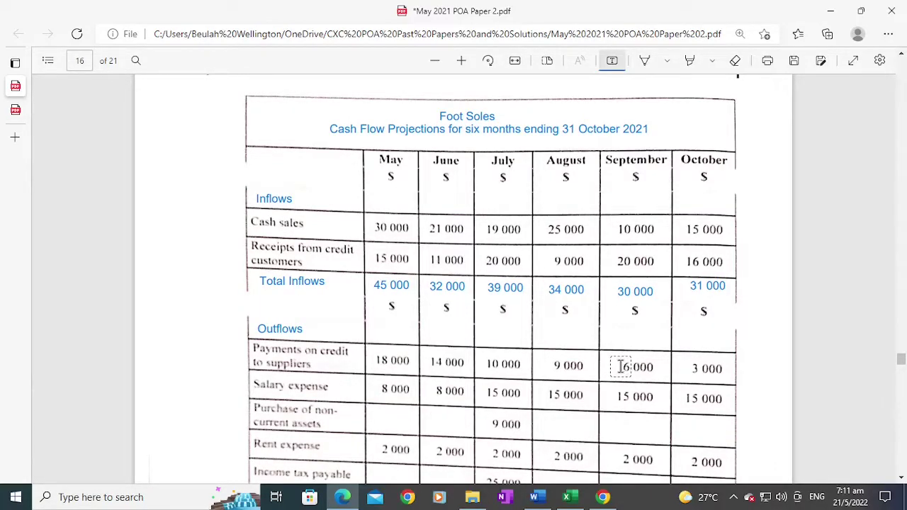
{"action": "scroll", "coordinate": [621, 365], "scroll_direction": "down", "scroll_amount": 2}
{"action": "scroll", "coordinate": [618, 369], "scroll_direction": "down", "scroll_amount": 2}
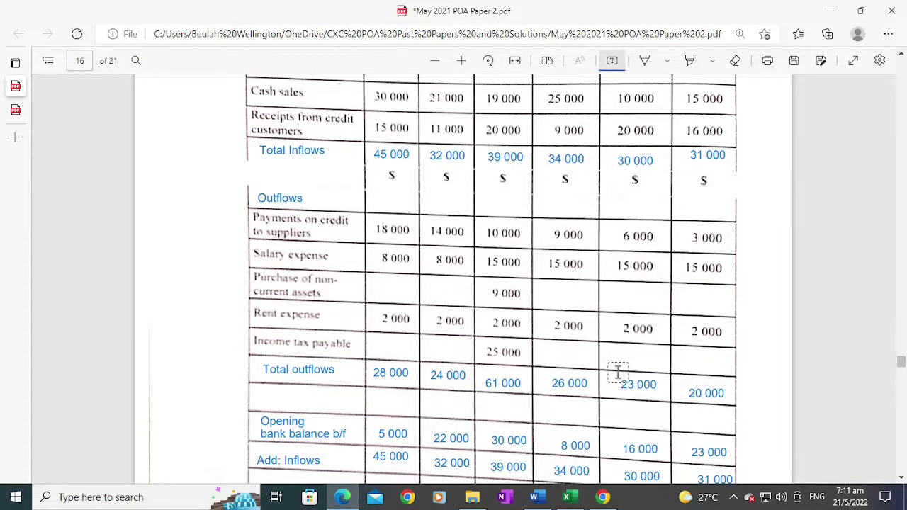
{"action": "scroll", "coordinate": [618, 370], "scroll_direction": "down", "scroll_amount": 4}
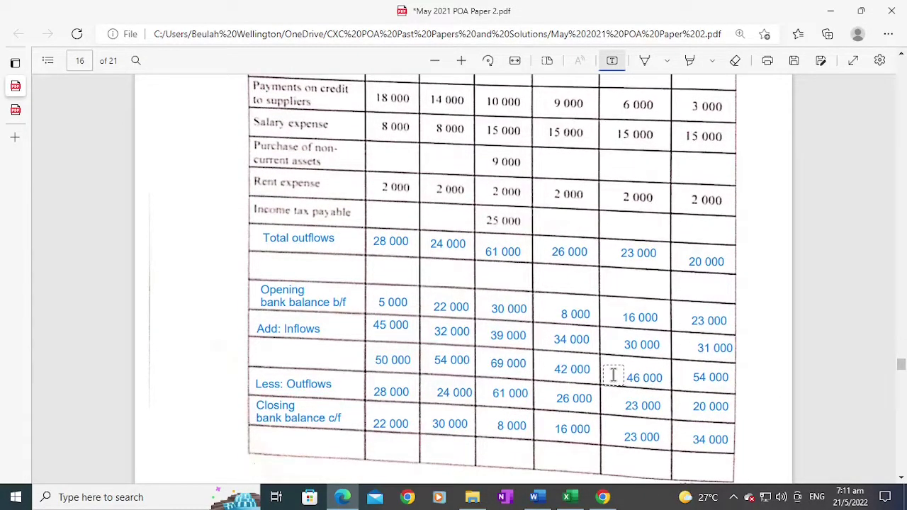
{"action": "scroll", "coordinate": [613, 375], "scroll_direction": "down", "scroll_amount": 2}
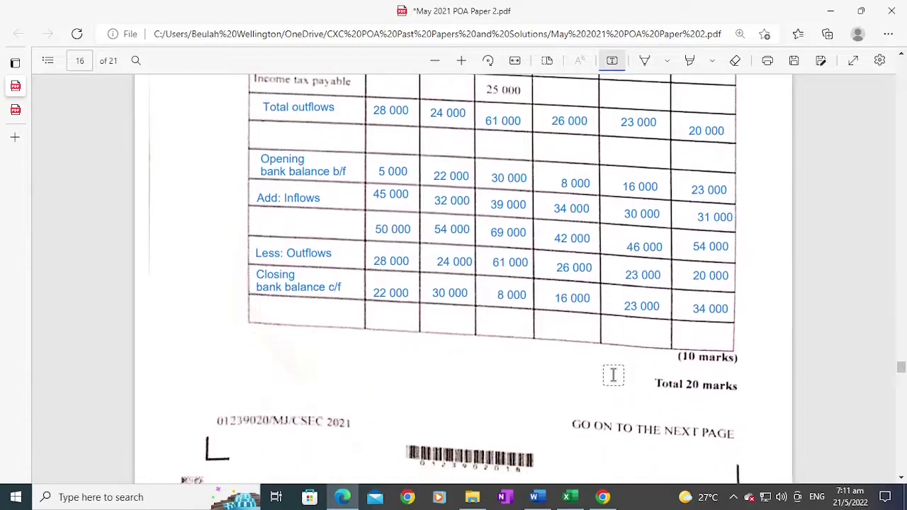
{"action": "scroll", "coordinate": [613, 375], "scroll_direction": "down", "scroll_amount": 1}
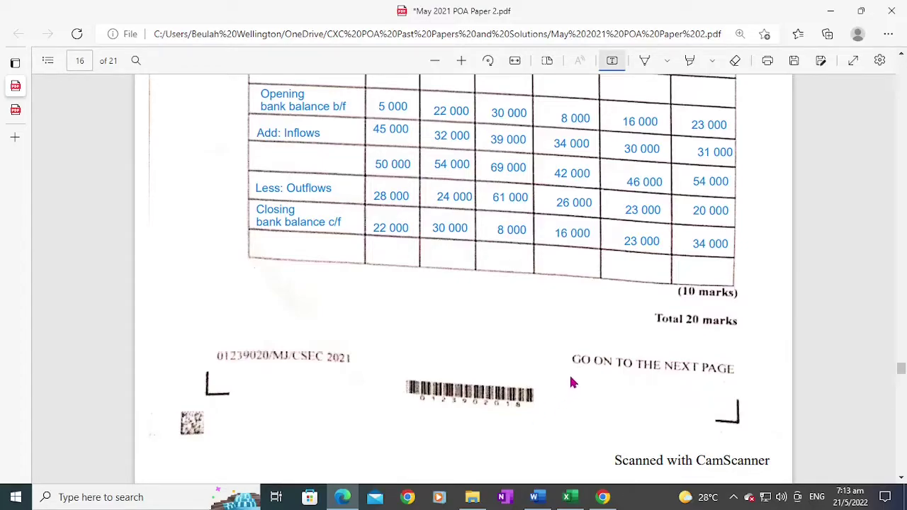
Step: Lower October's Total Inflows figure slightly to line it up with the other months' totals in that row
{"action": "scroll", "coordinate": [569, 373], "scroll_direction": "up", "scroll_amount": 4}
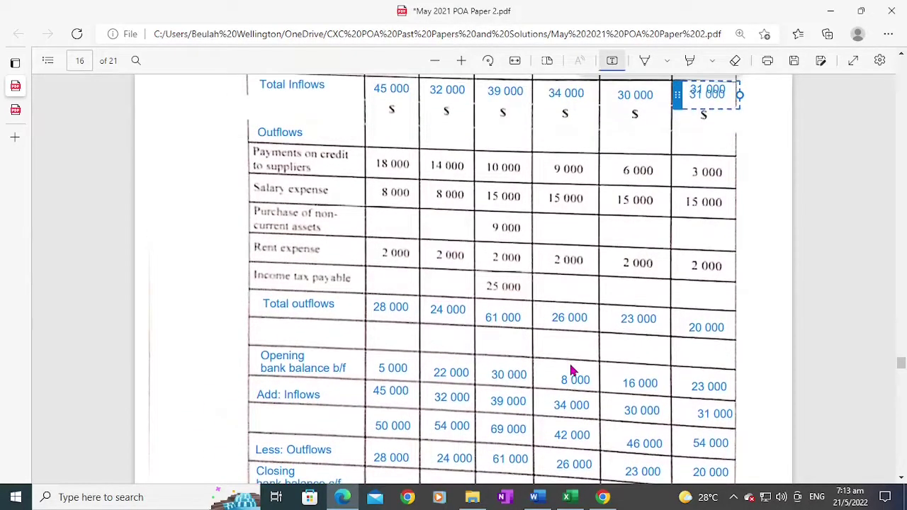
{"action": "left_click", "coordinate": [759, 245]}
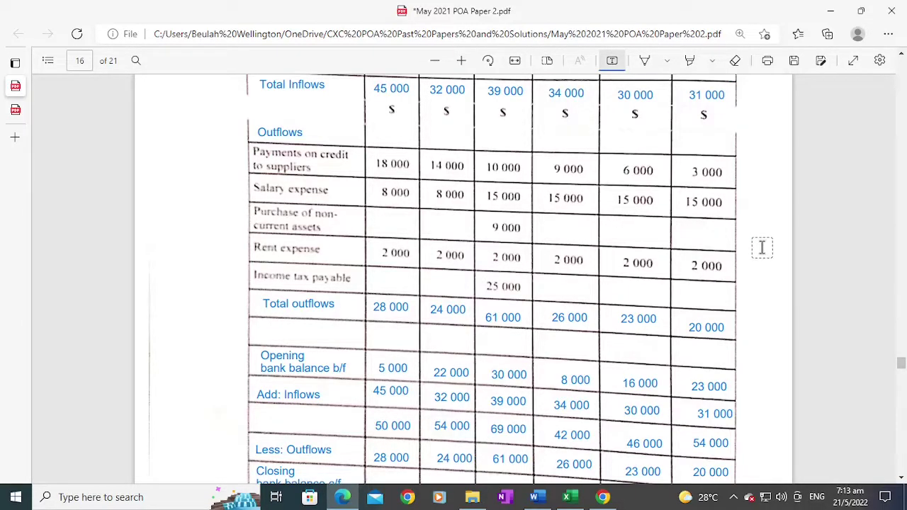
{"action": "scroll", "coordinate": [762, 246], "scroll_direction": "down", "scroll_amount": 2}
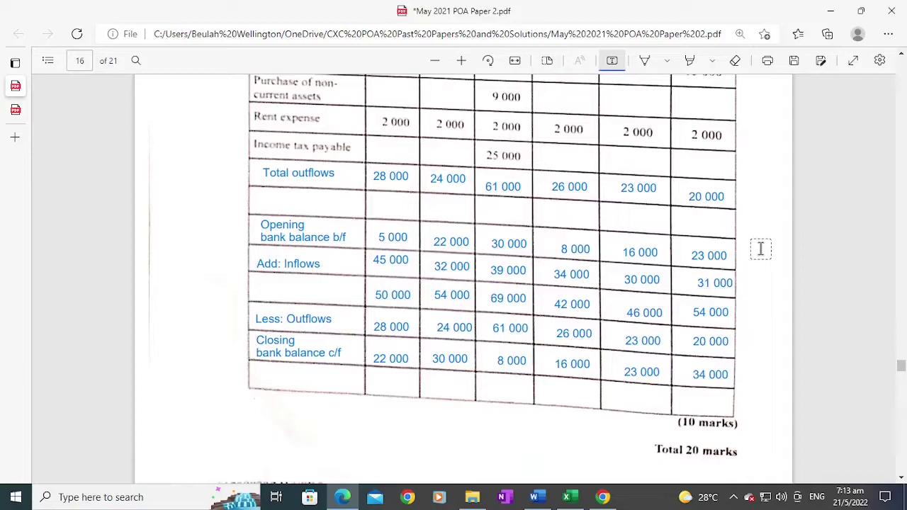